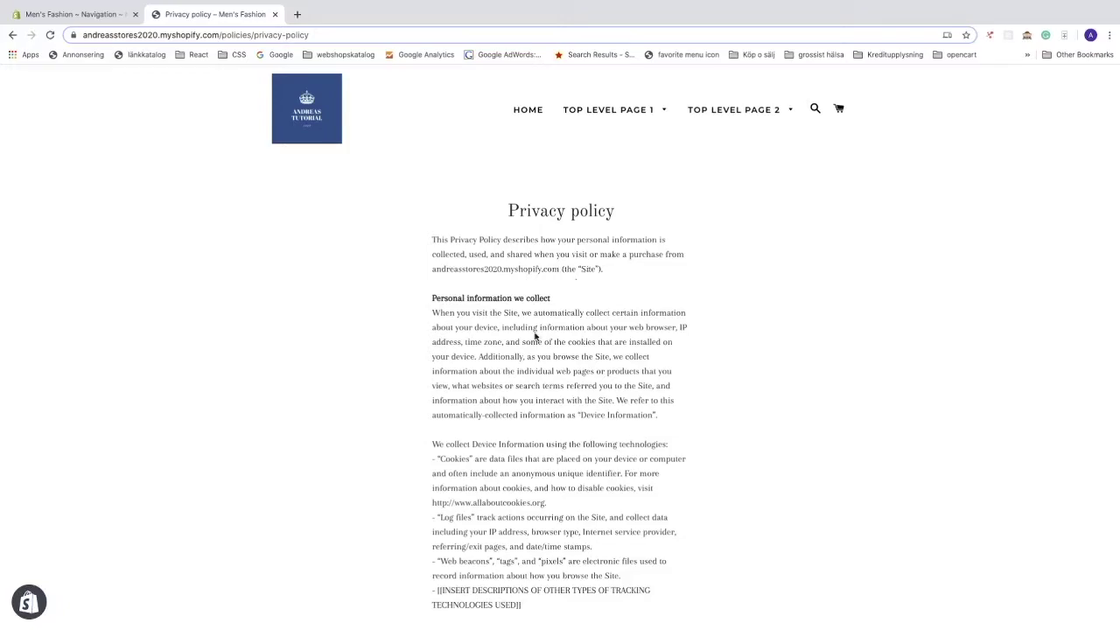
Step: Go back to the Shopify admin home and open the store Settings page
scroll(511, 370, "down", 5)
scroll(508, 370, "up", 5)
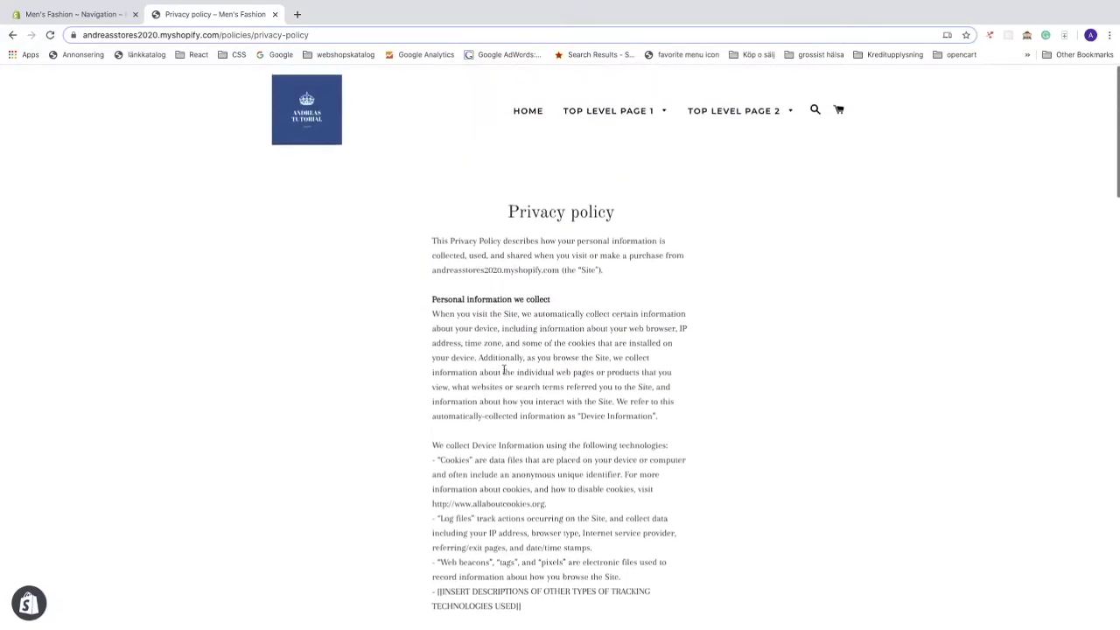
scroll(514, 375, "down", 10)
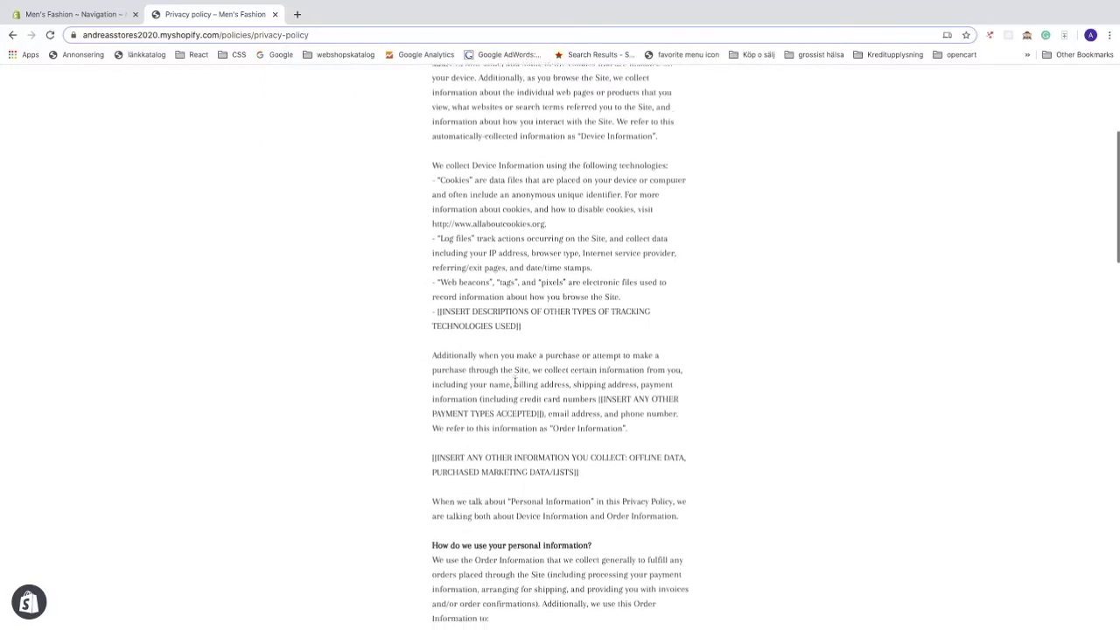
scroll(517, 382, "down", 5)
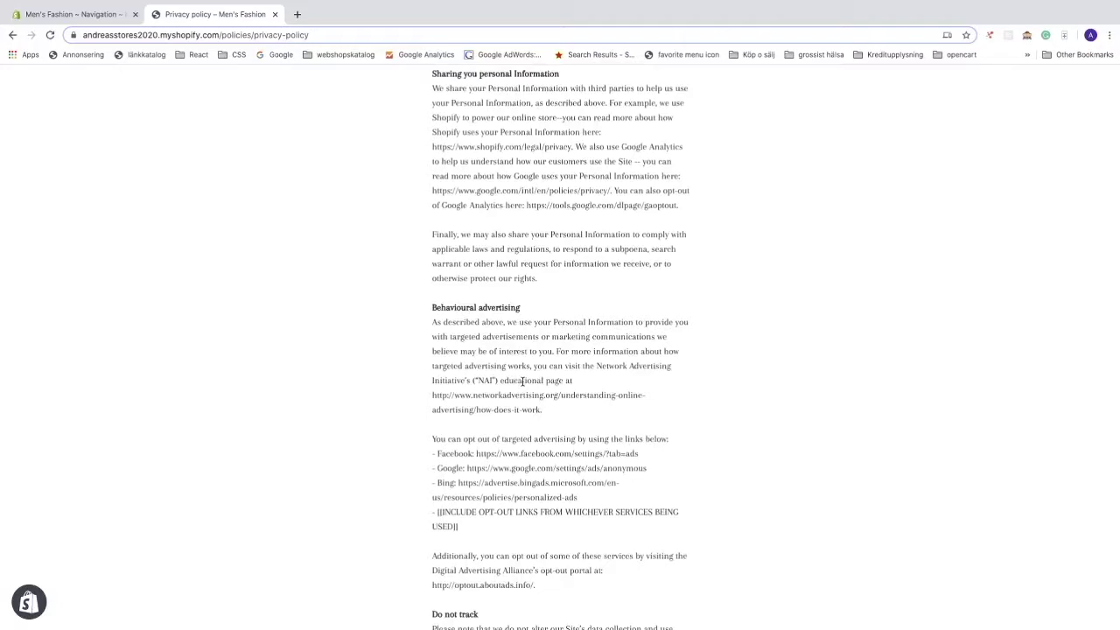
scroll(522, 382, "up", 15)
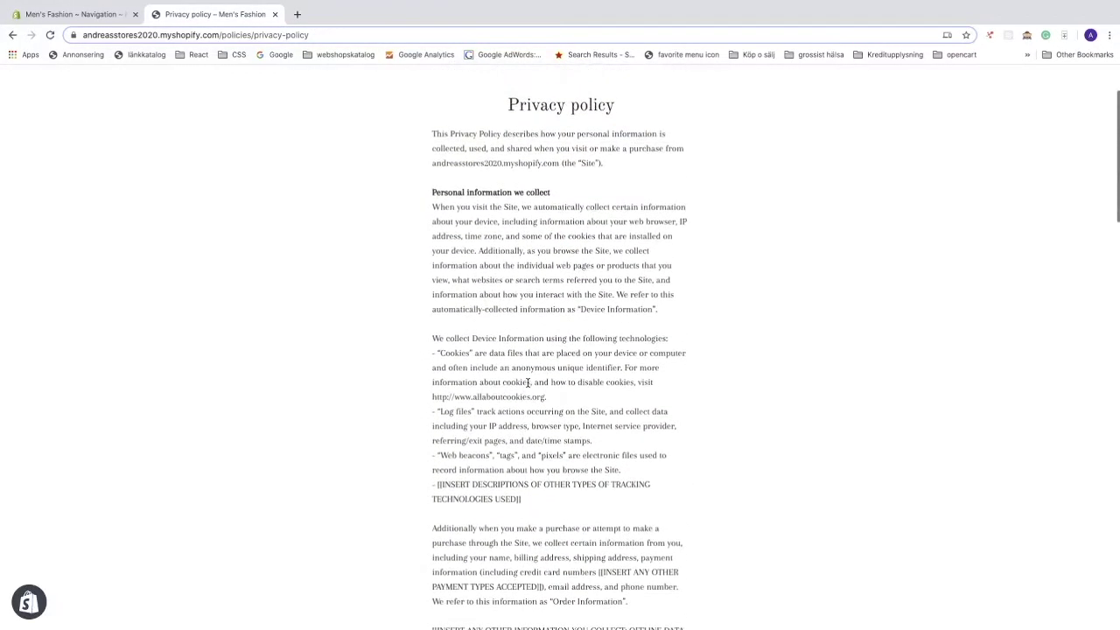
scroll(528, 382, "up", 2)
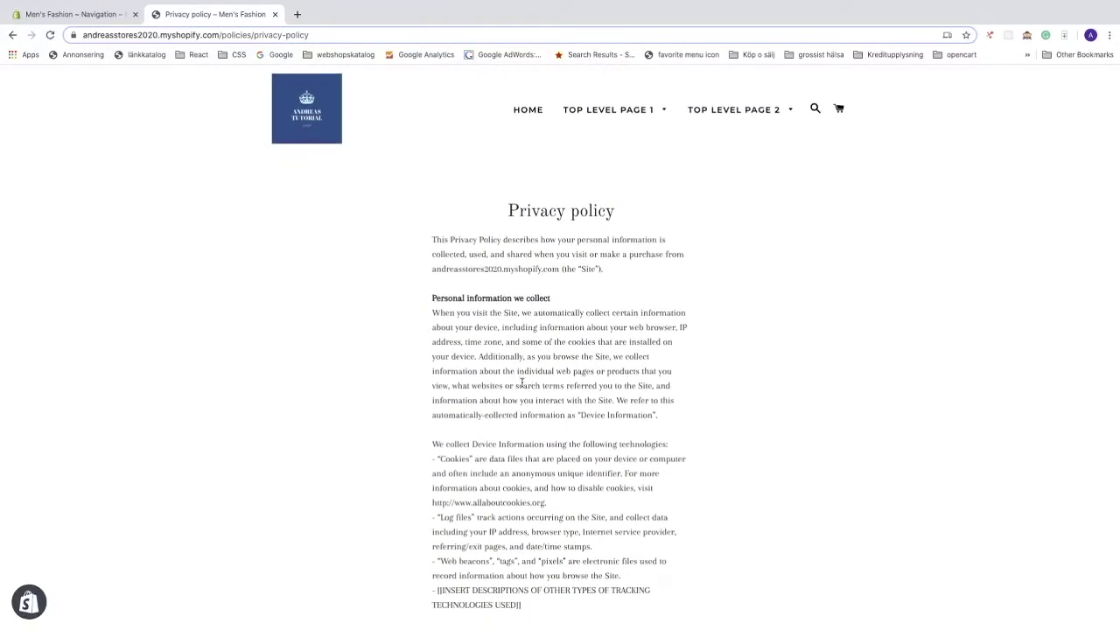
mouse_move(757, 112)
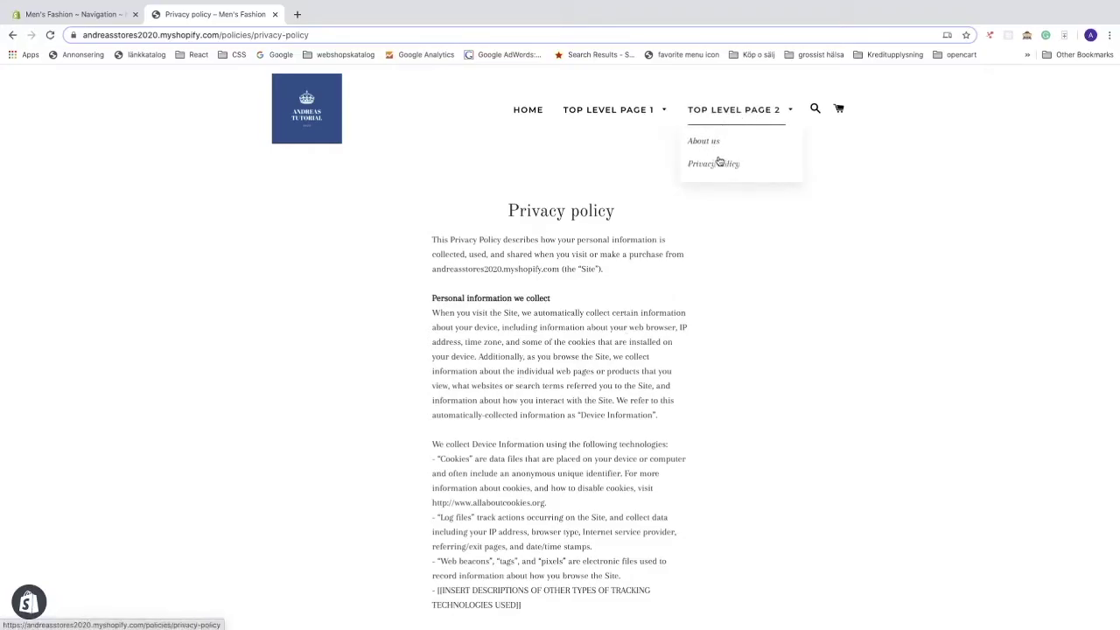
scroll(718, 163, "up", 5)
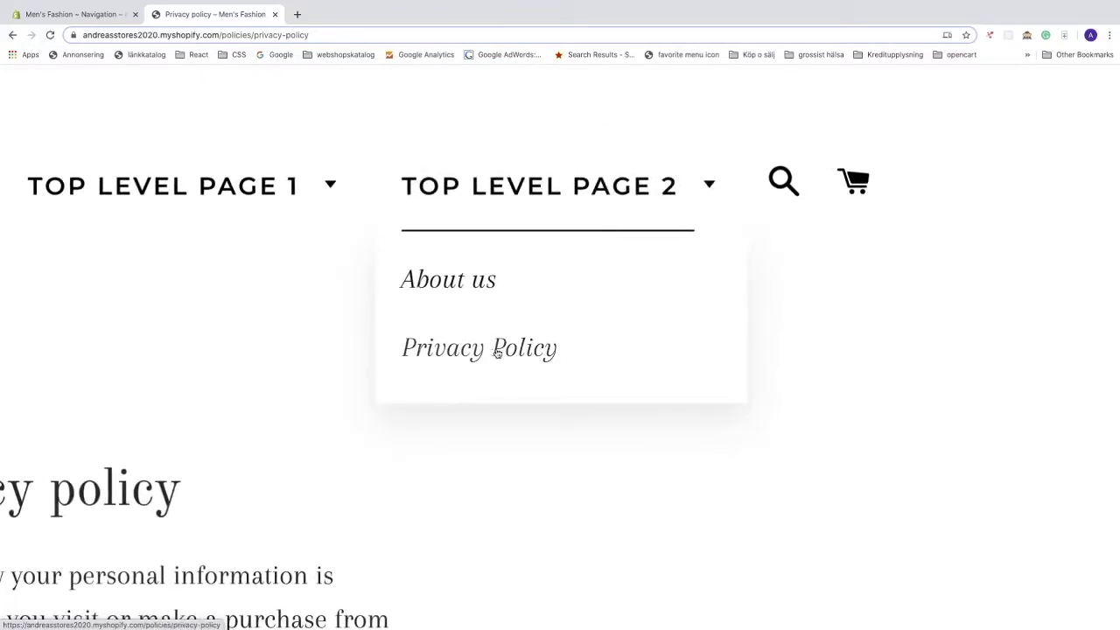
scroll(496, 353, "down", 5)
scroll(496, 352, "down", 15)
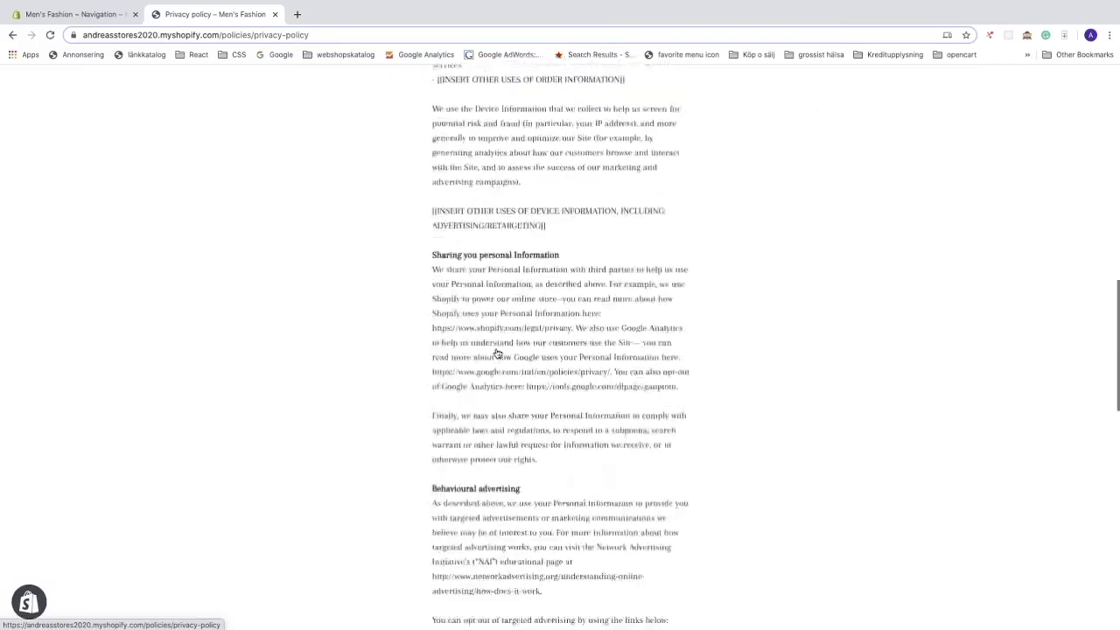
scroll(303, 600, "up", 5)
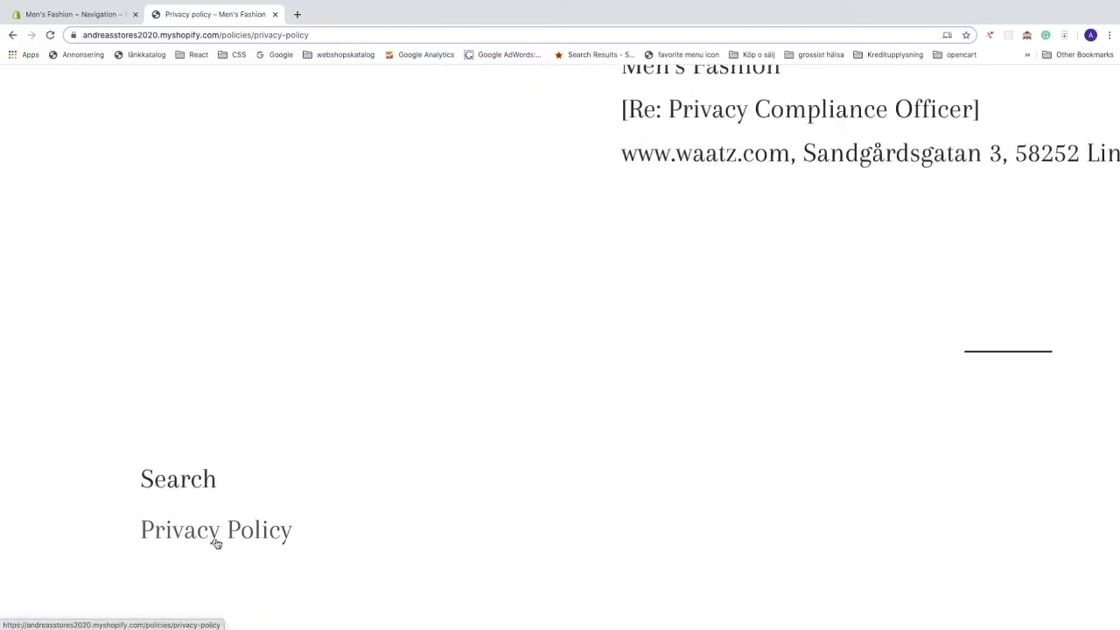
scroll(215, 543, "down", 5)
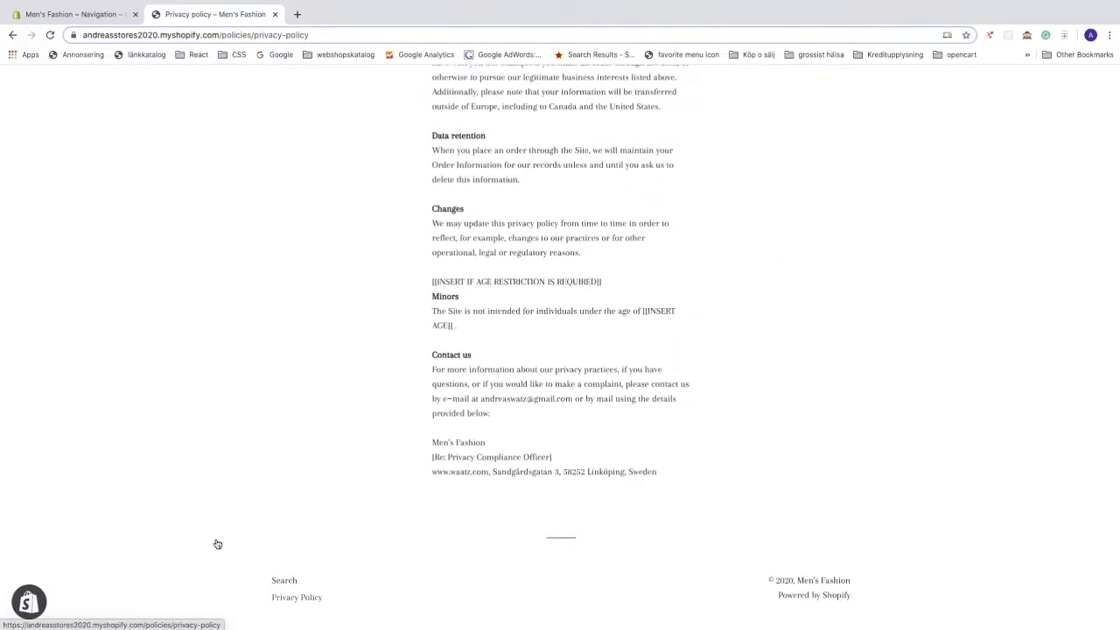
scroll(253, 537, "up", 20)
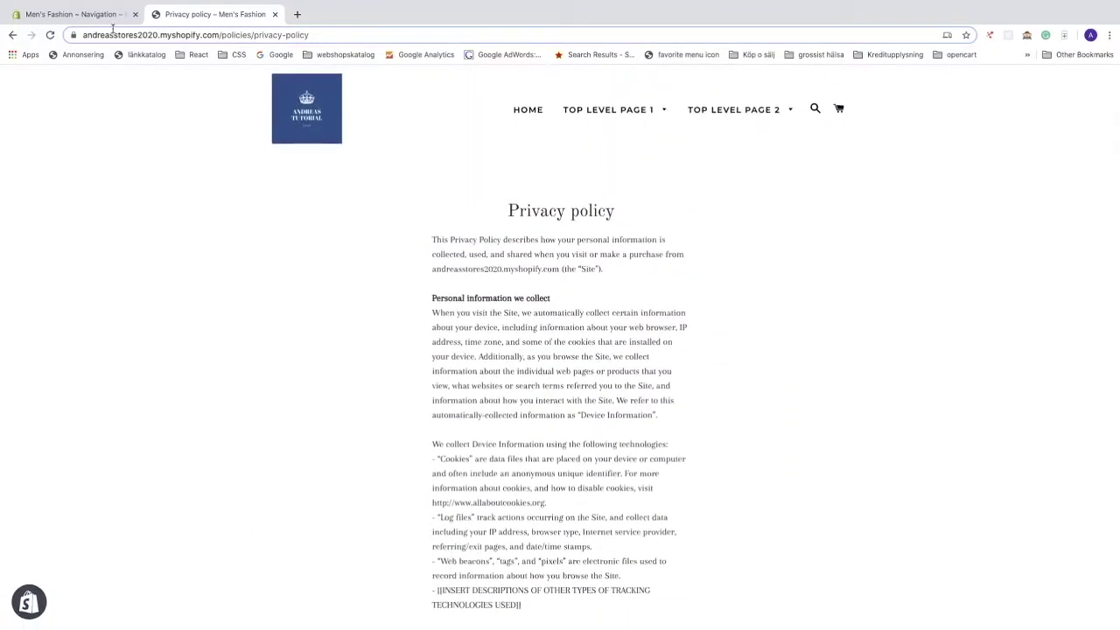
left_click(78, 16)
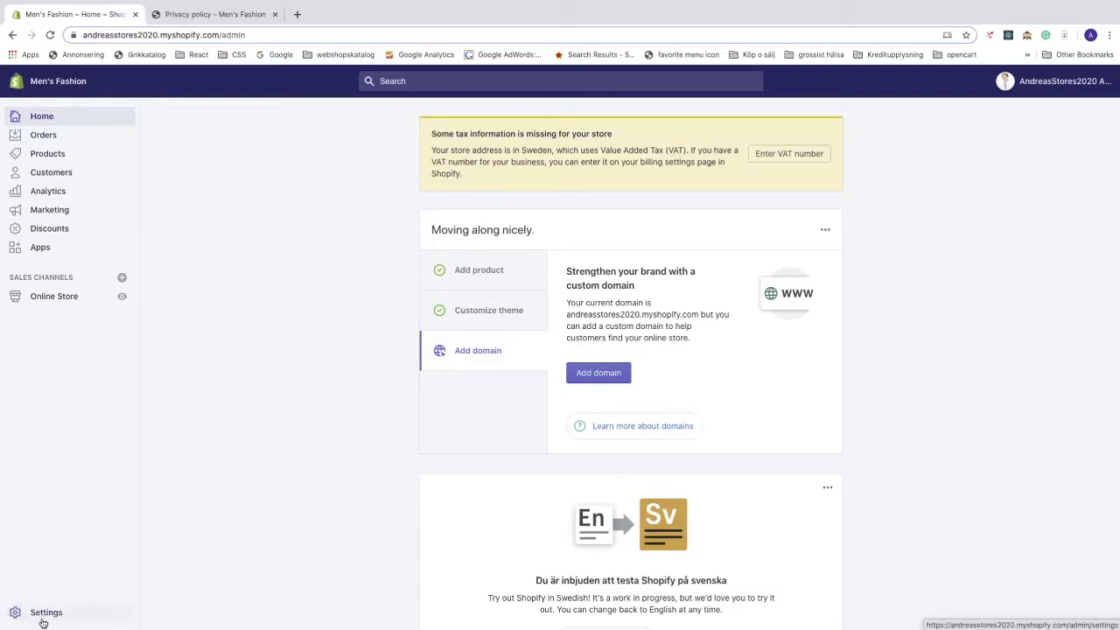
left_click(42, 620)
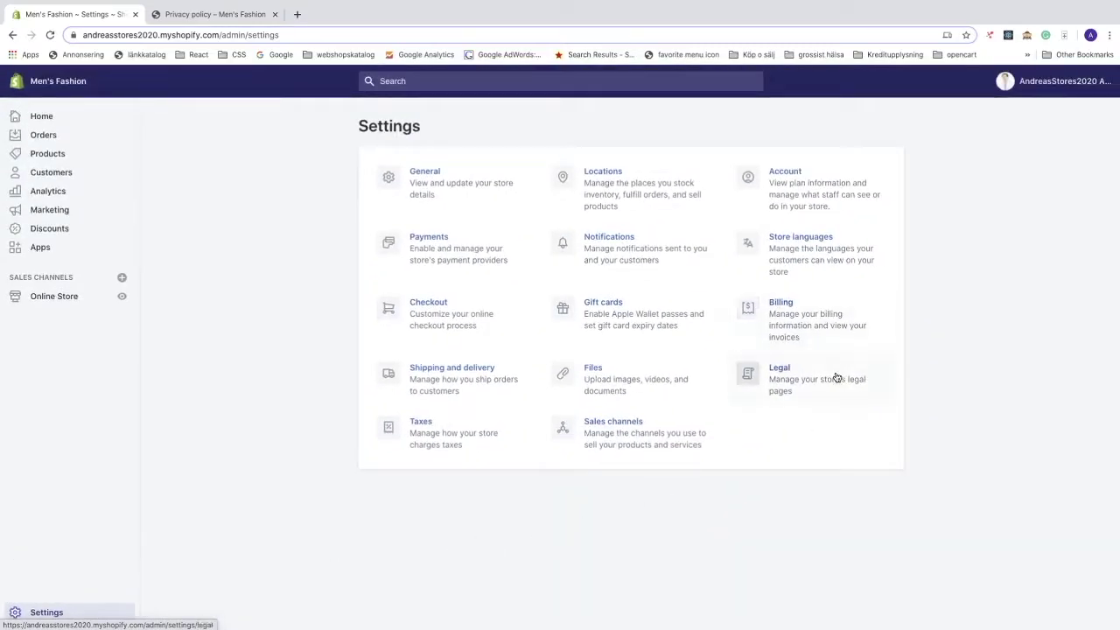
scroll(836, 378, "up", 5)
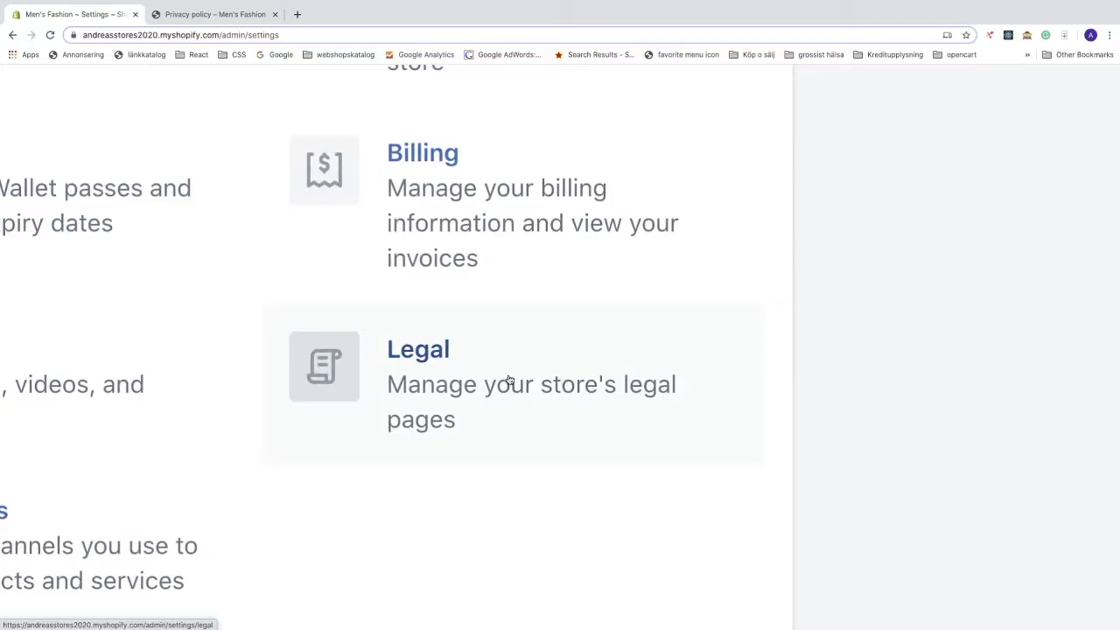
Step: Open the Legal settings and scroll down to the empty Privacy policy editor
left_click(435, 362)
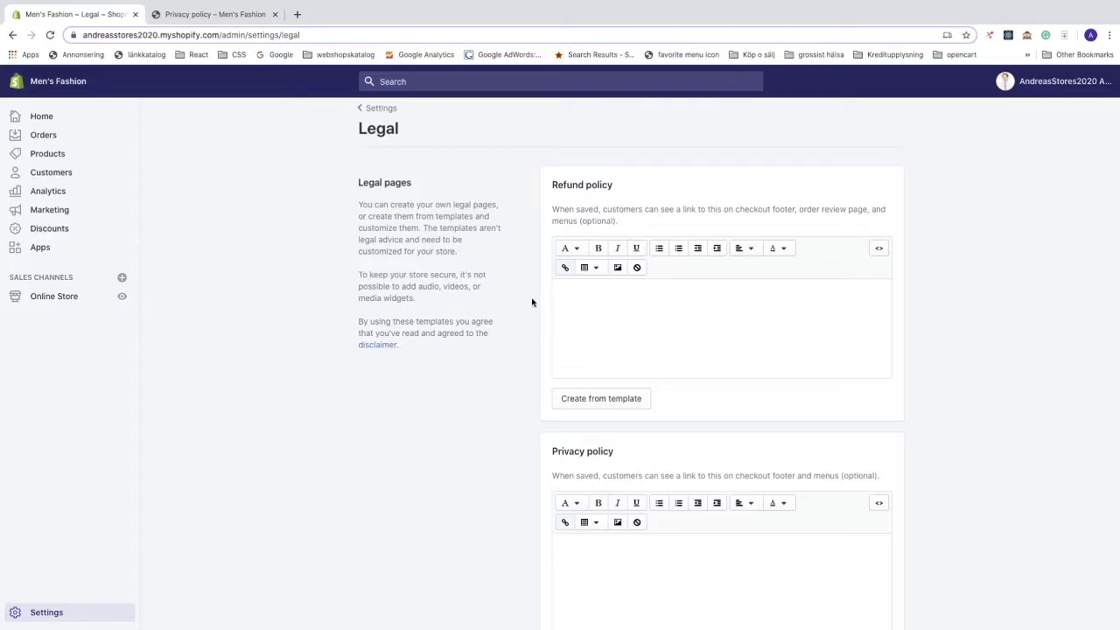
scroll(532, 350, "down", 3)
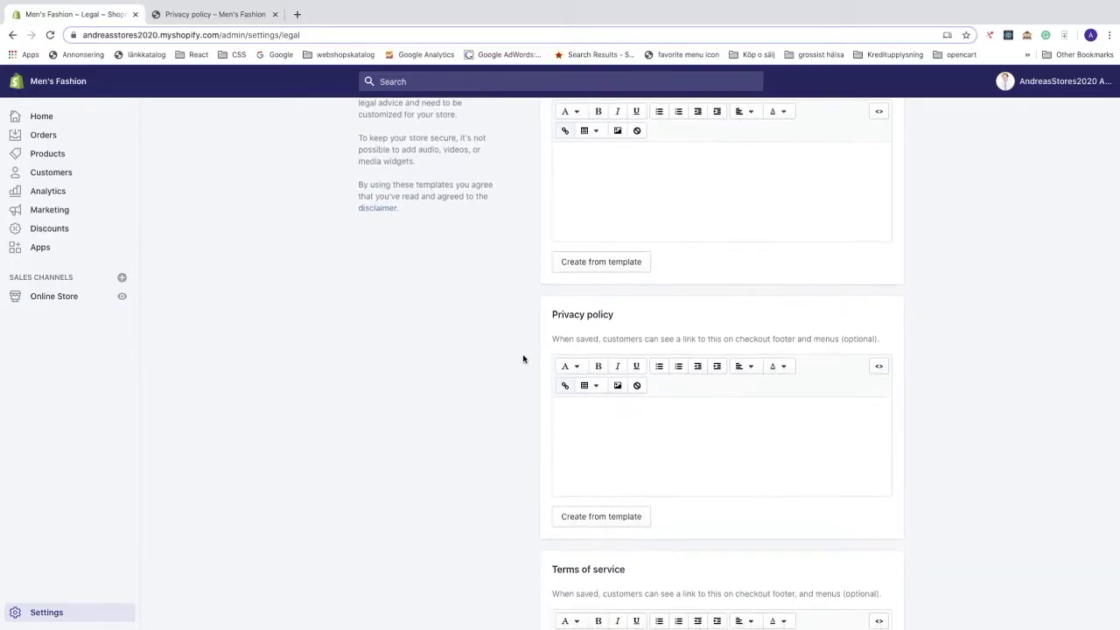
scroll(522, 358, "down", 1)
scroll(548, 250, "down", 1)
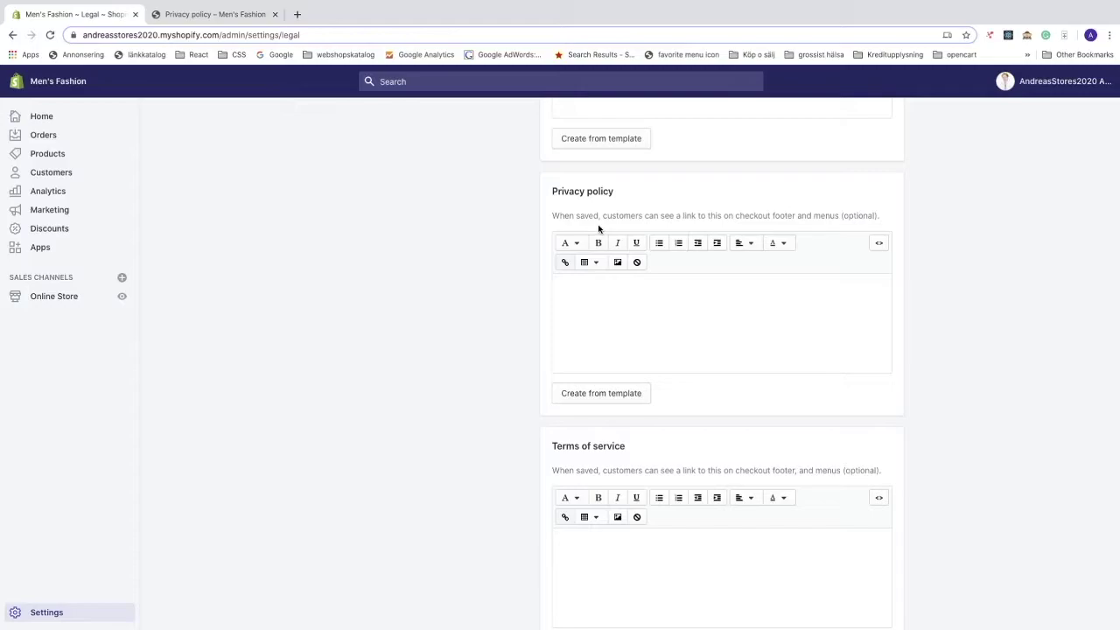
Step: Create the Privacy policy from the template and review the inserted text
left_click(596, 396)
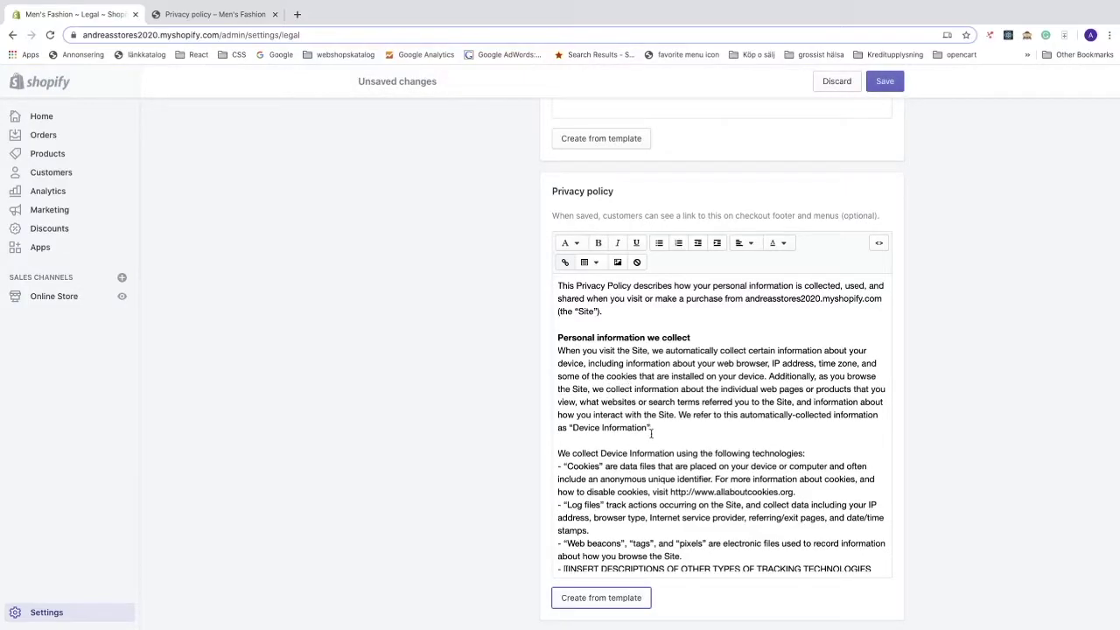
scroll(652, 435, "down", 3)
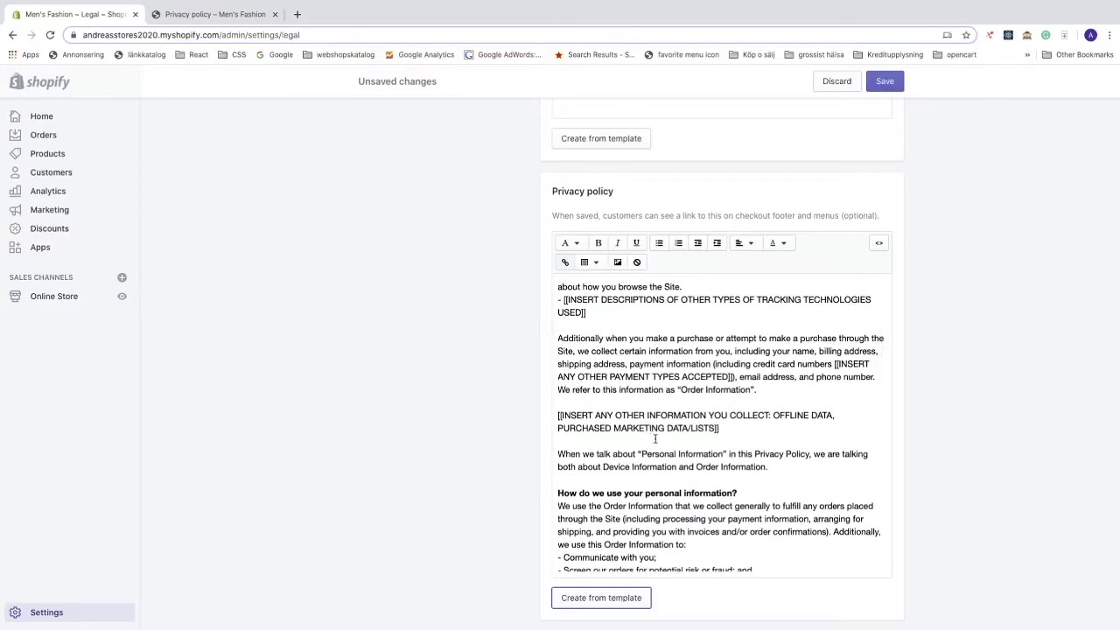
scroll(656, 438, "down", 10)
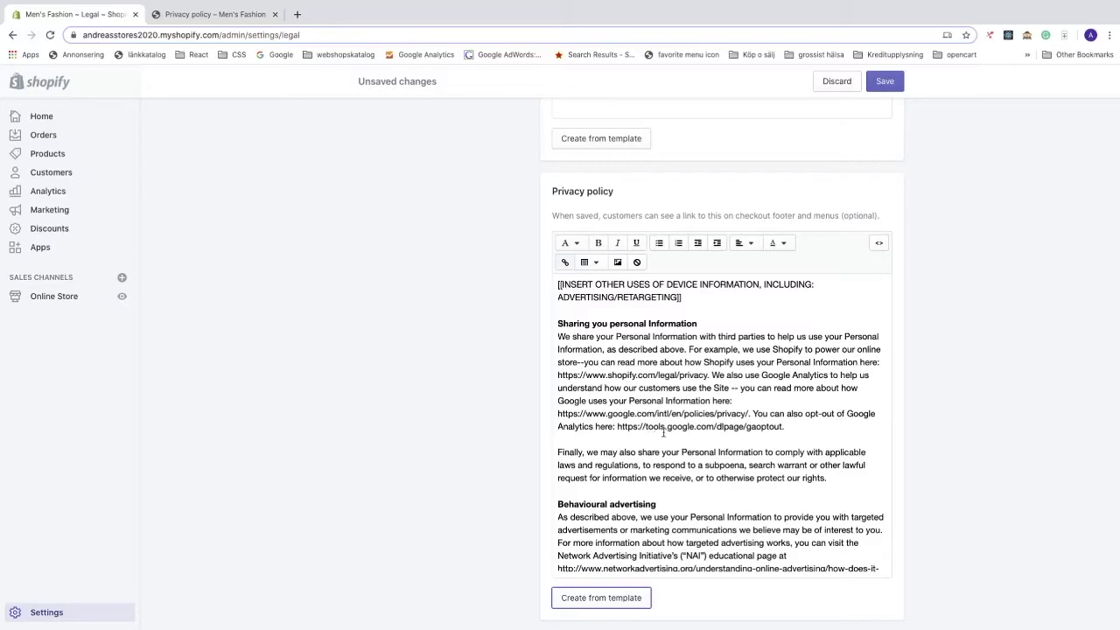
Step: Save the templated privacy policy
left_click(883, 84)
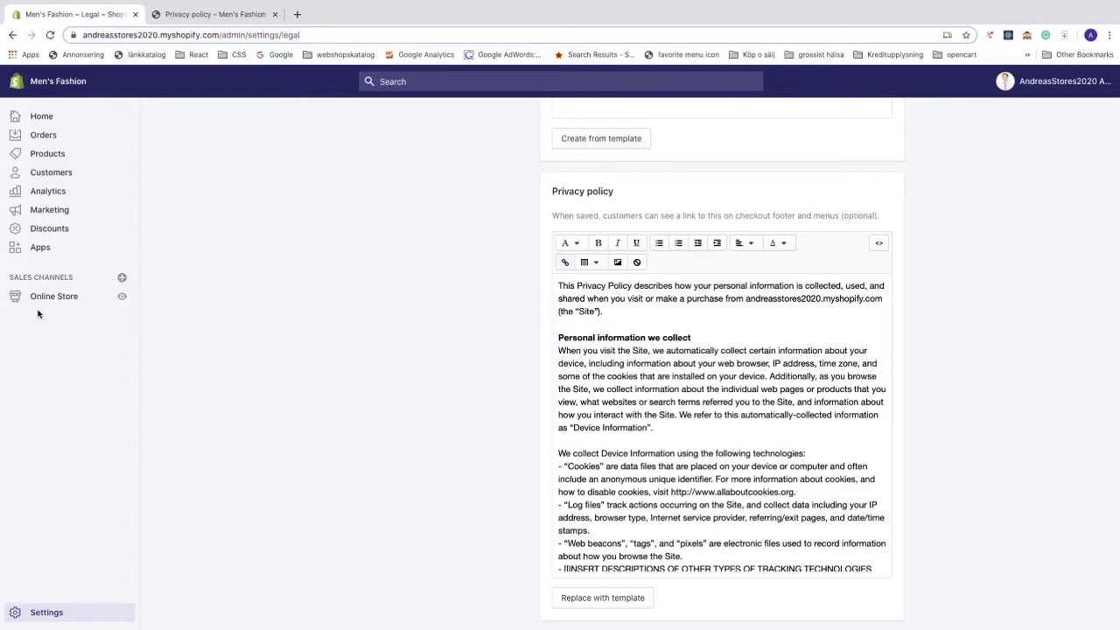
scroll(38, 313, "up", 5)
scroll(85, 260, "up", 3)
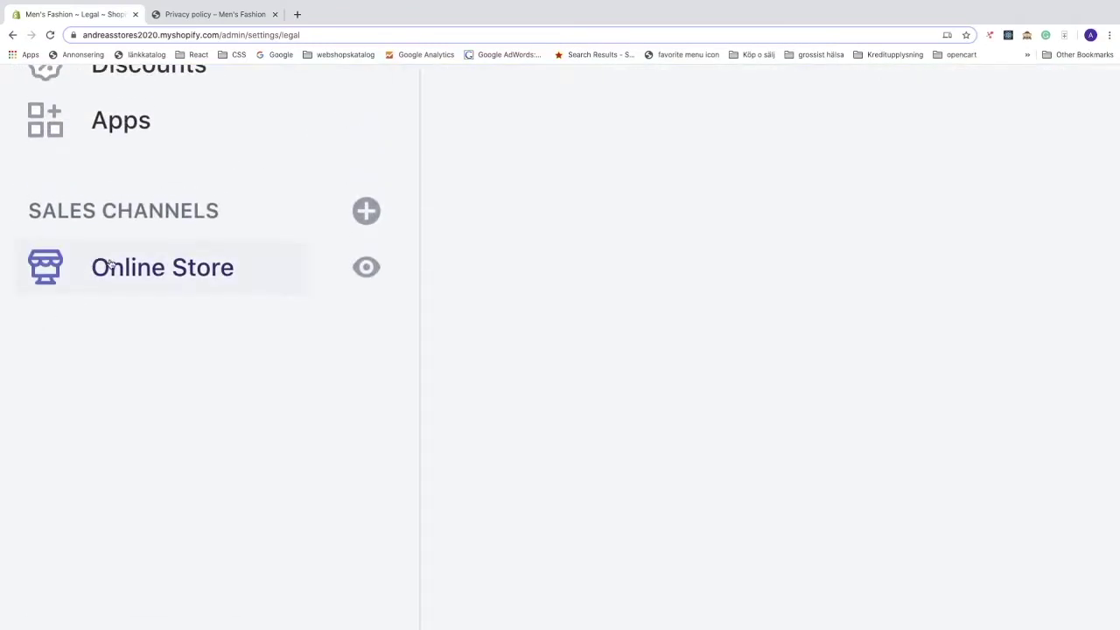
Step: Go to Online Store > Navigation to view the store's menus
left_click(148, 275)
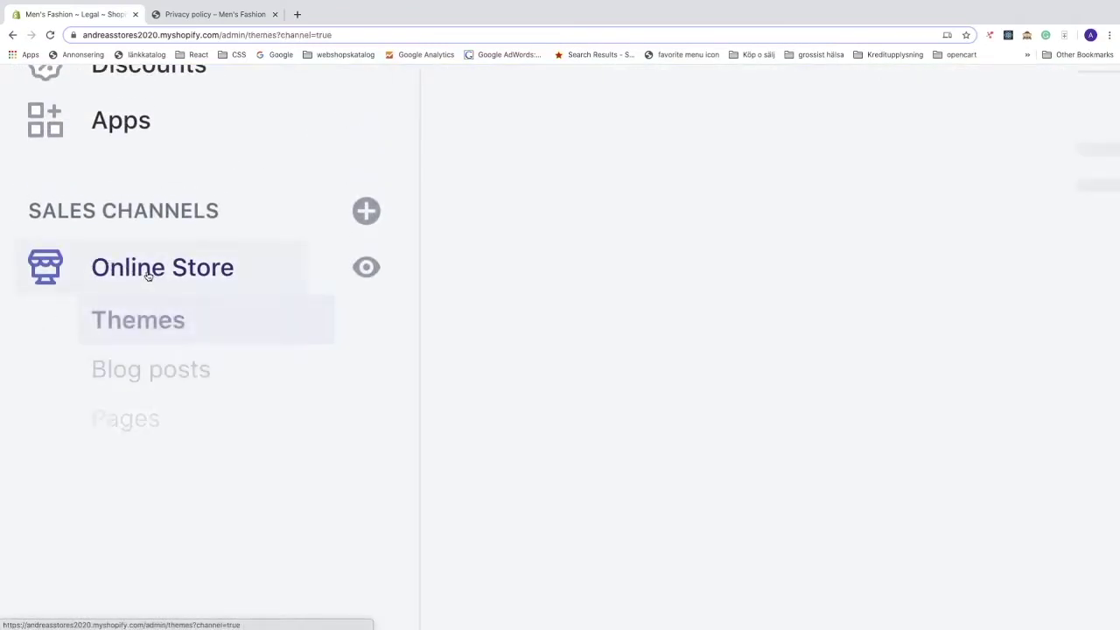
scroll(135, 313, "down", 1)
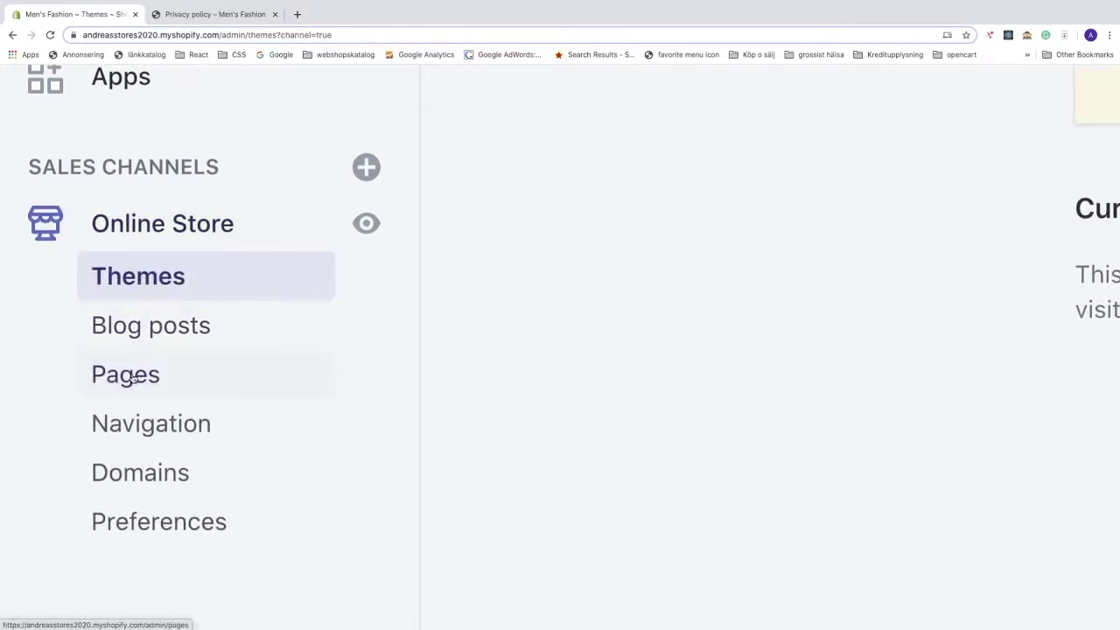
left_click(151, 425)
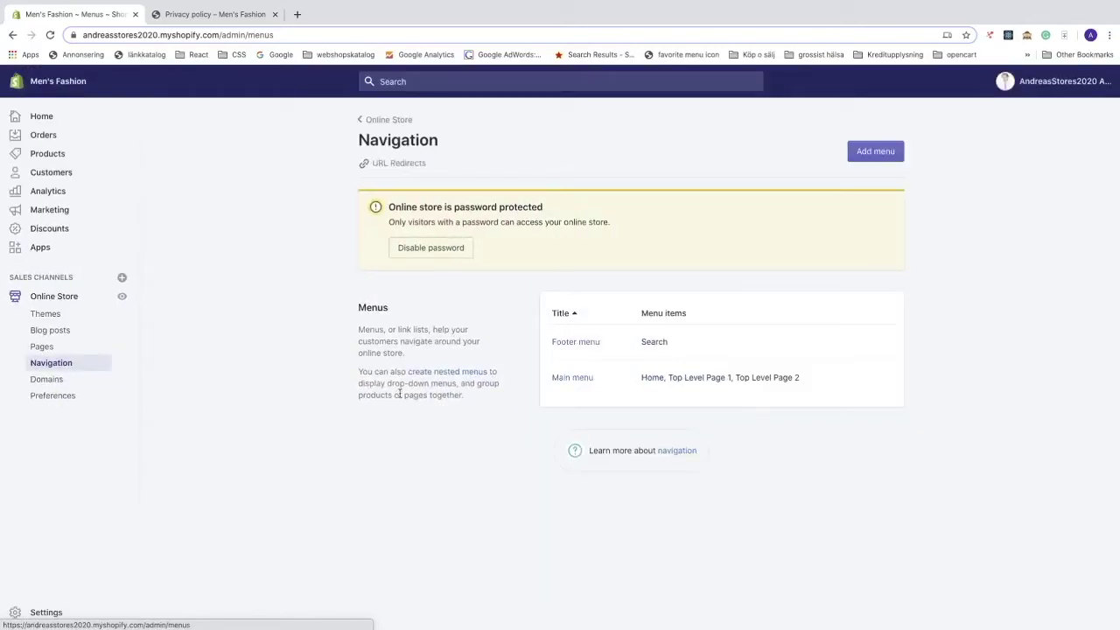
Step: Add a Footer menu item linked to Policies > Privacy Policy
left_click(583, 345)
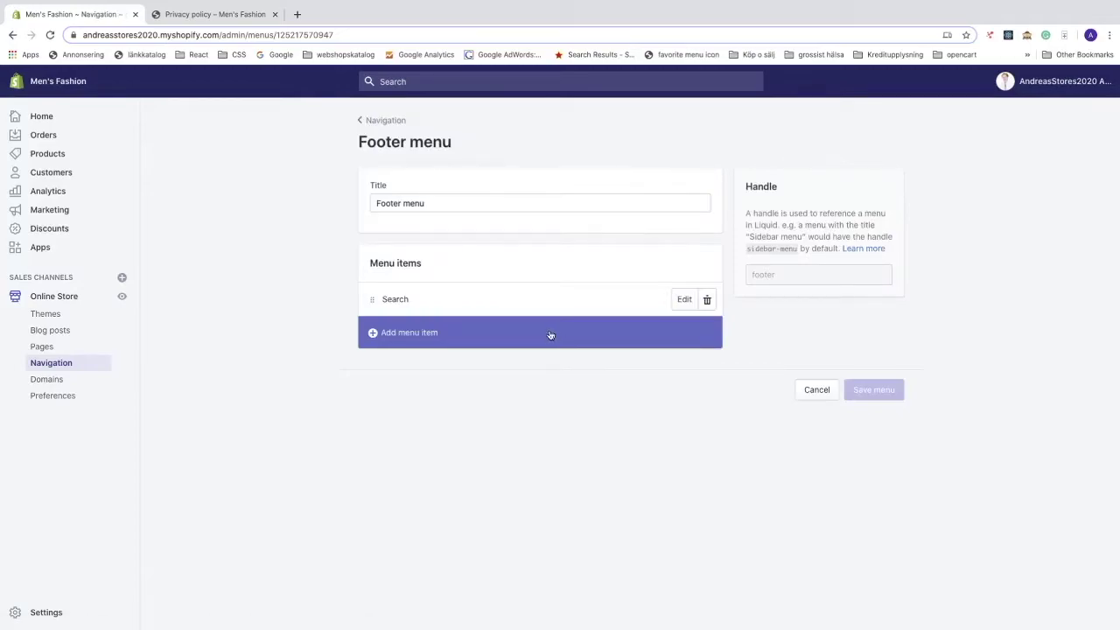
scroll(393, 334, "up", 5)
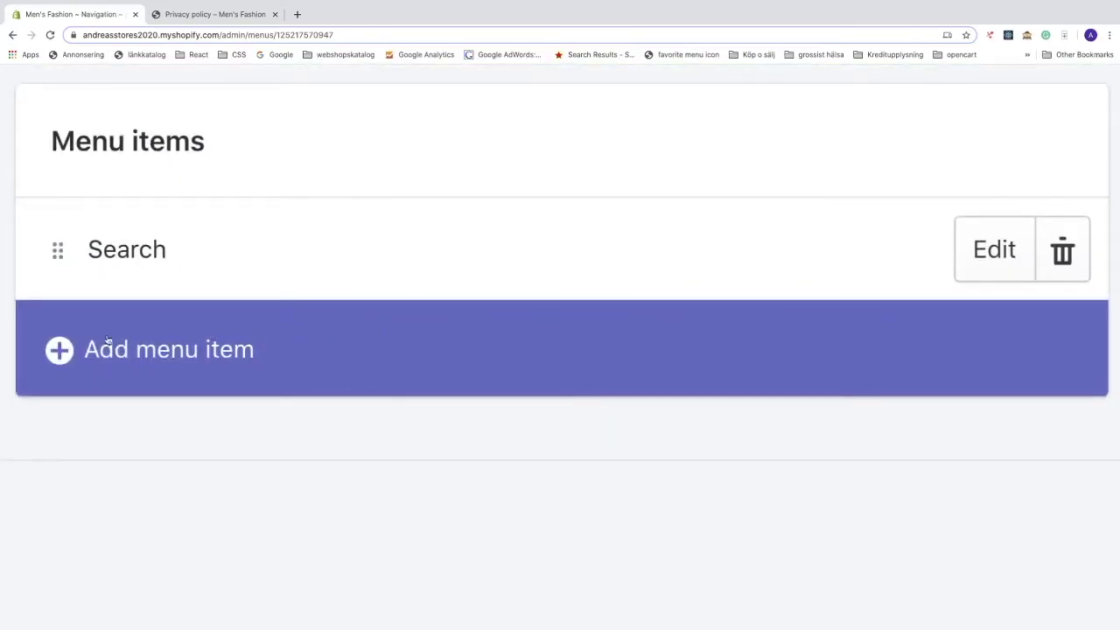
left_click(61, 355)
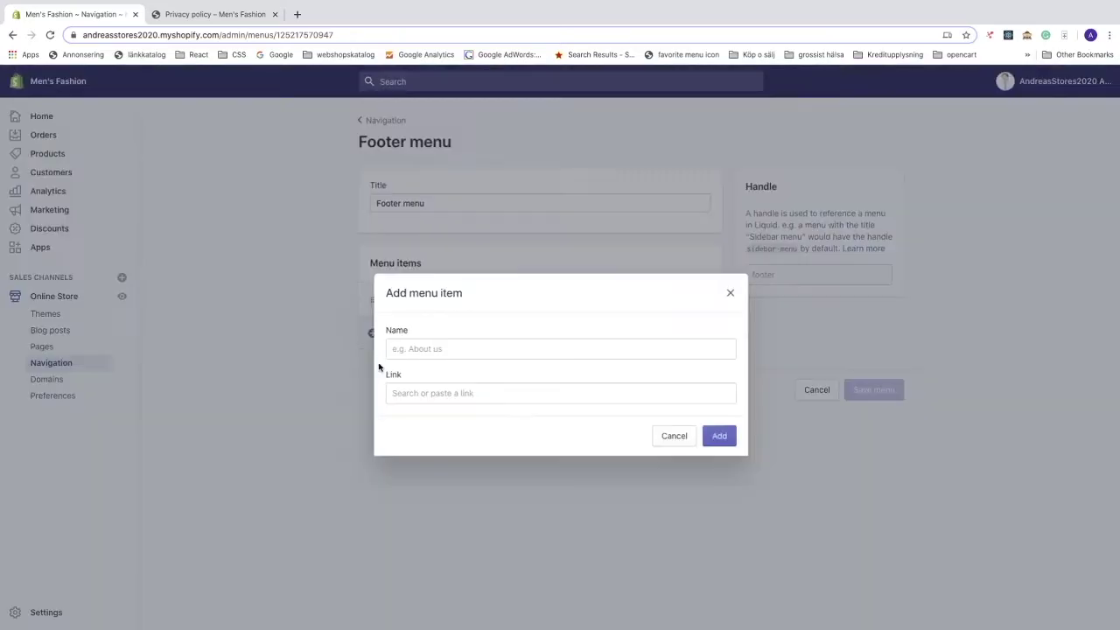
left_click(429, 393)
scroll(458, 333, "down", 1)
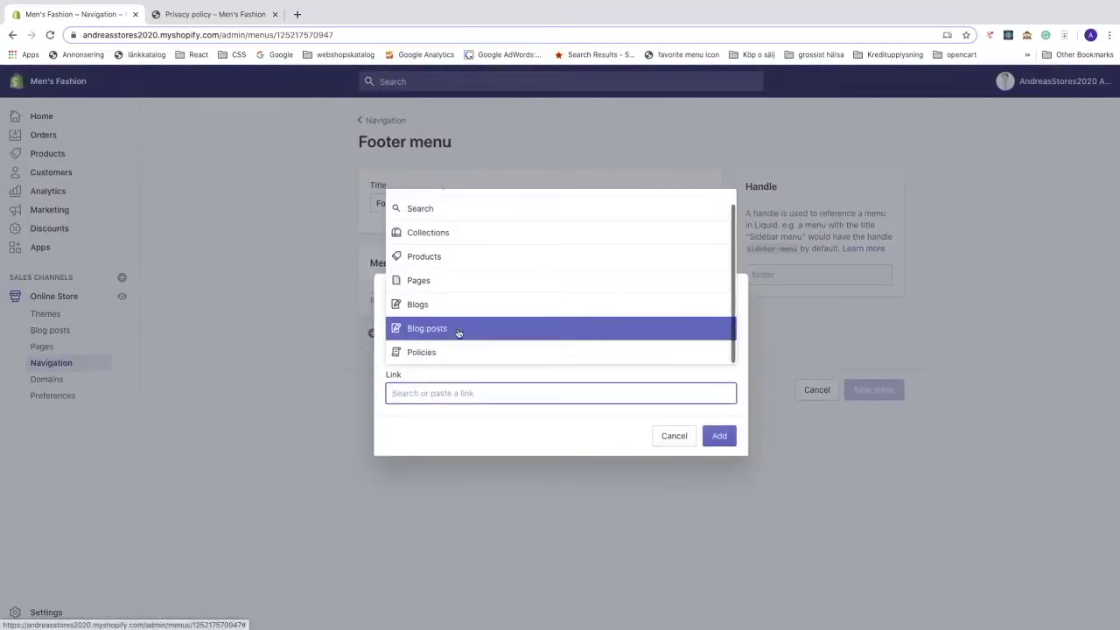
left_click(427, 353)
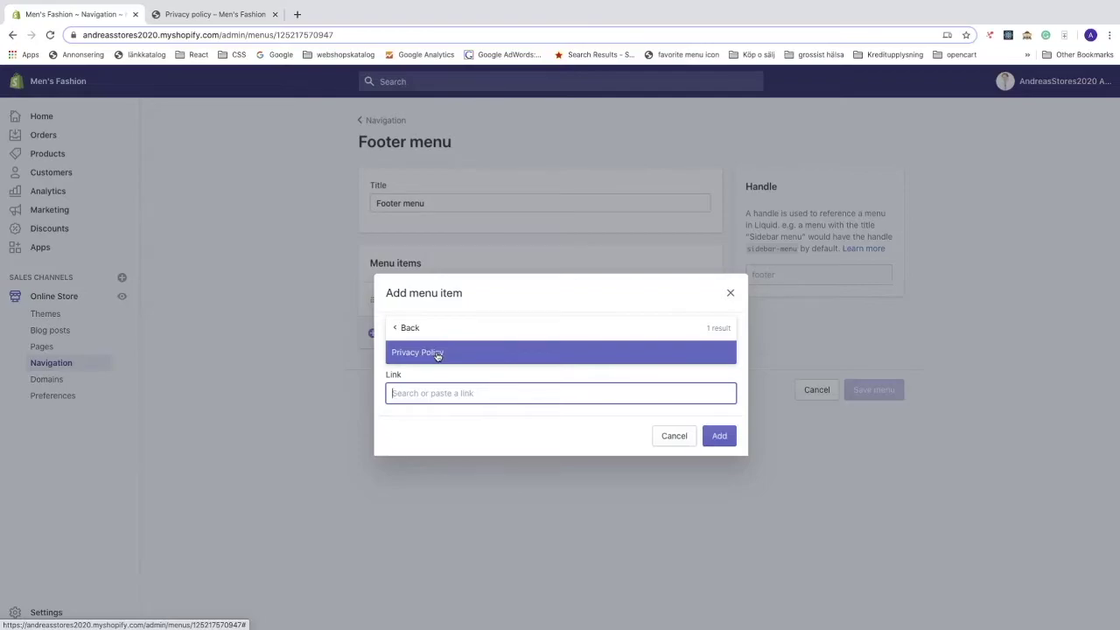
left_click(437, 352)
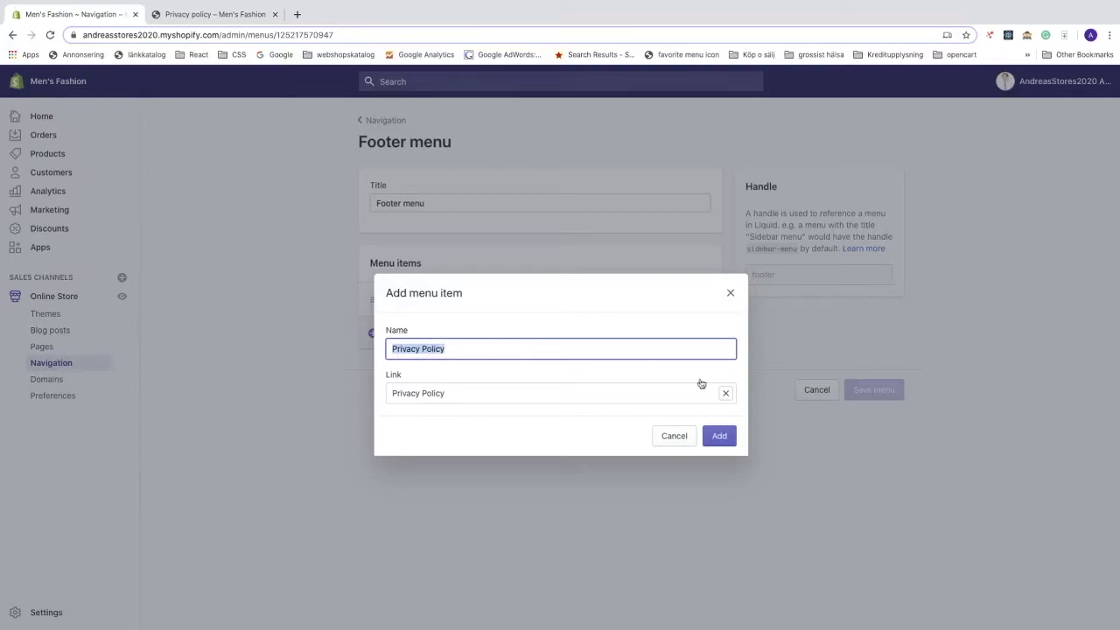
left_click(718, 435)
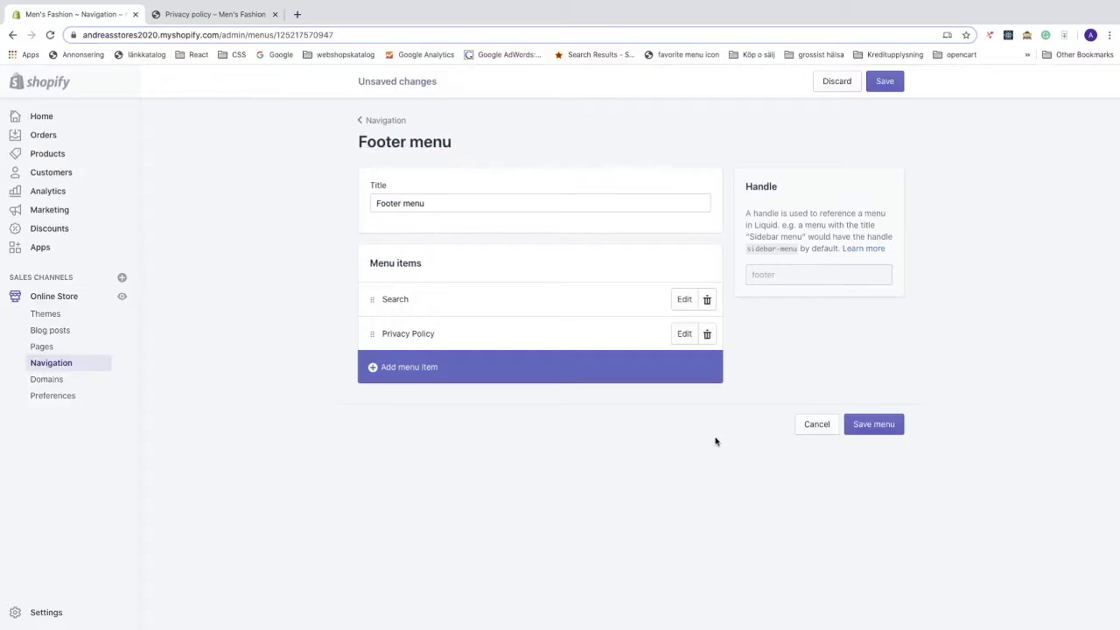
Step: Save the Footer menu with Search and Privacy Policy, then return to Navigation
mouse_move(372, 334)
left_mouse_down()
mouse_move(369, 286)
mouse_move(373, 323)
mouse_move(357, 323)
left_mouse_up()
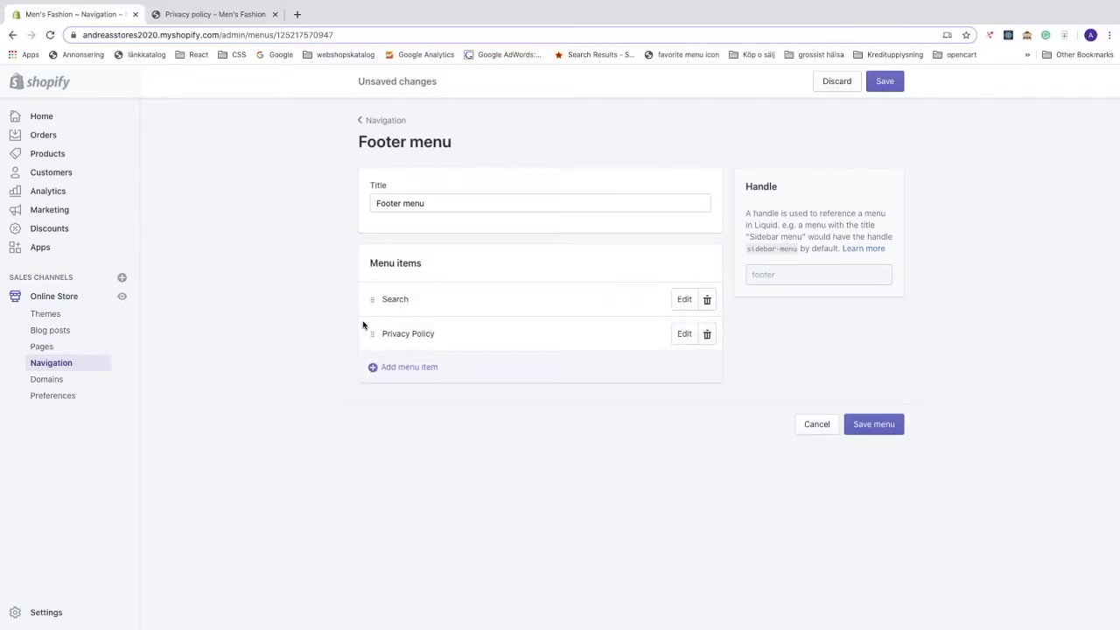
left_click(862, 430)
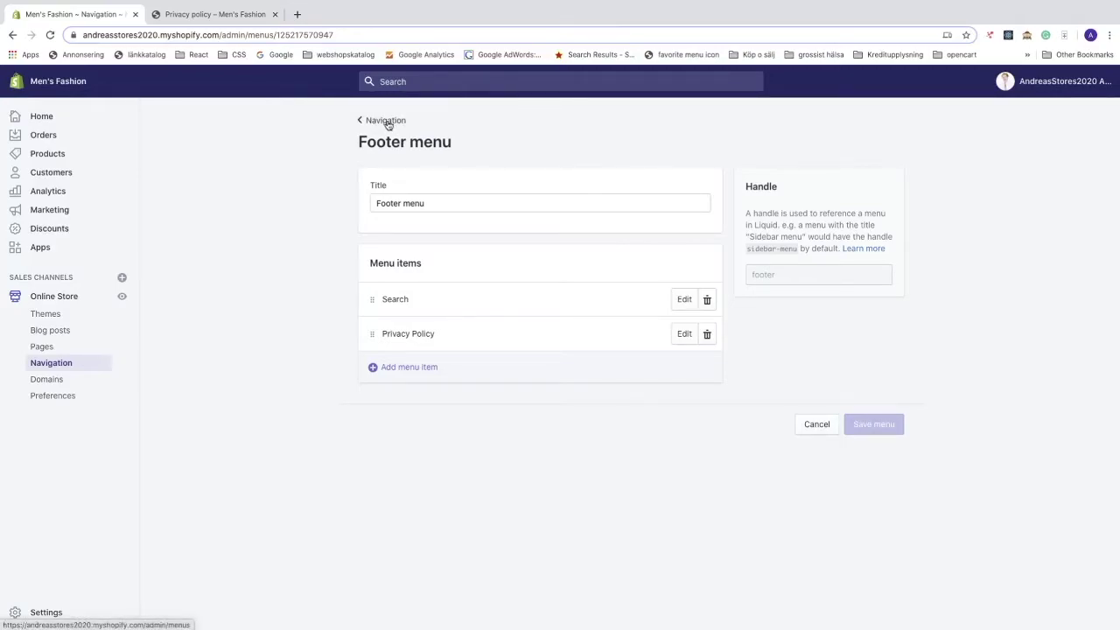
key("ctrl+plus")
key("ctrl+plus")
key("ctrl+plus")
key("ctrl+plus")
key("ctrl+plus")
key("ctrl+plus")
key("ctrl+plus")
left_click(551, 236)
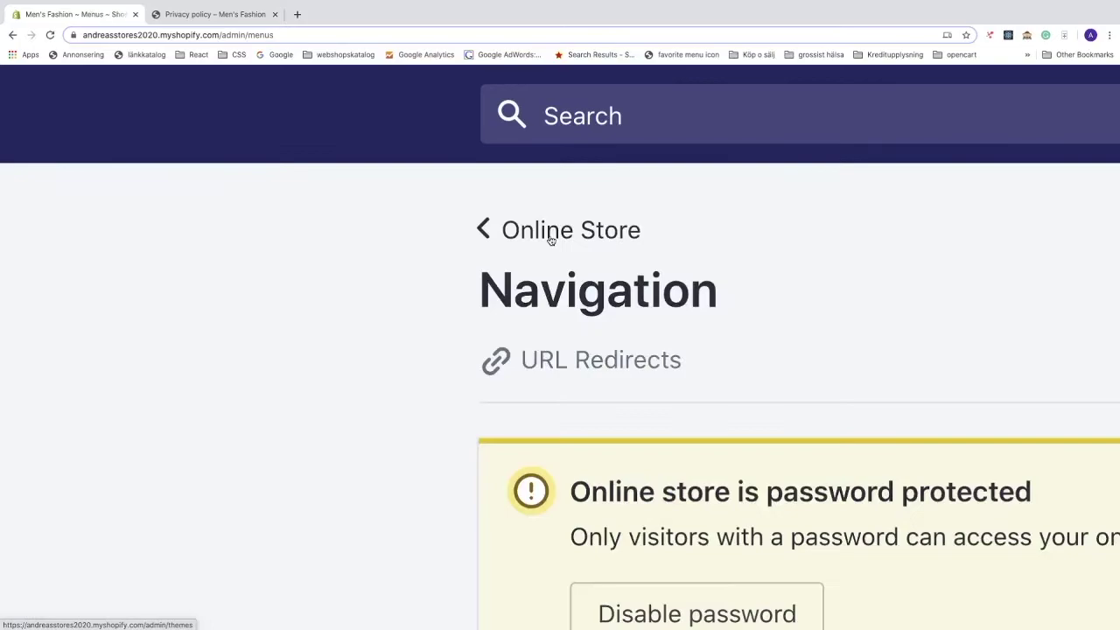
key("ctrl+minus")
key("ctrl+minus")
key("ctrl+minus")
key("ctrl+minus")
key("ctrl+minus")
key("ctrl+minus")
key("ctrl+minus")
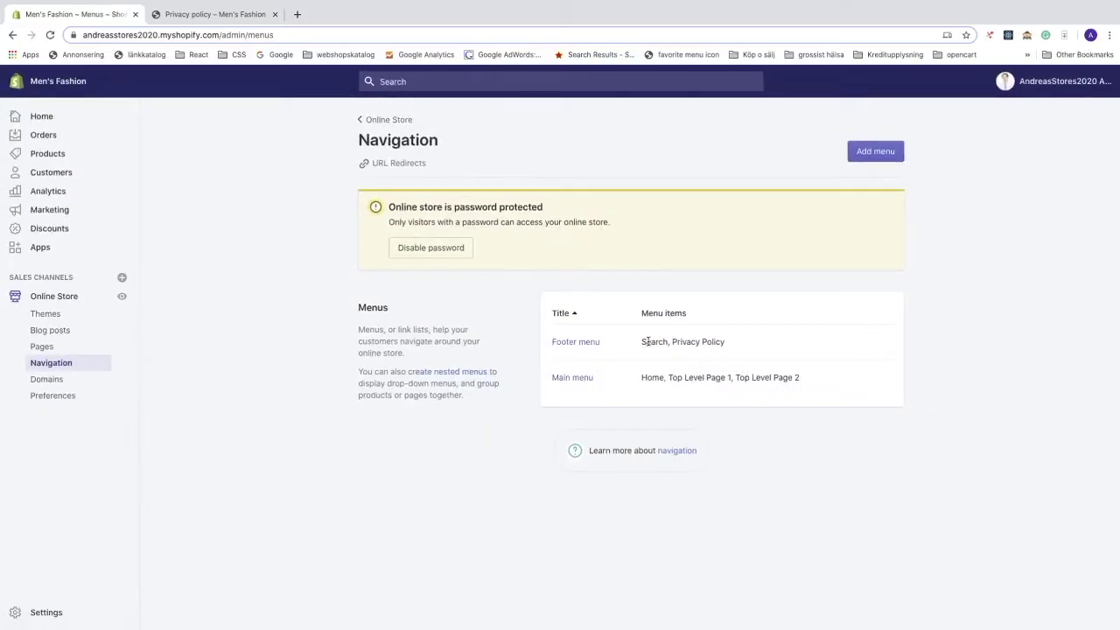
Step: Add a Policies > Privacy Policy item under Top Level Page 2 in the Main menu and save
left_click(574, 382)
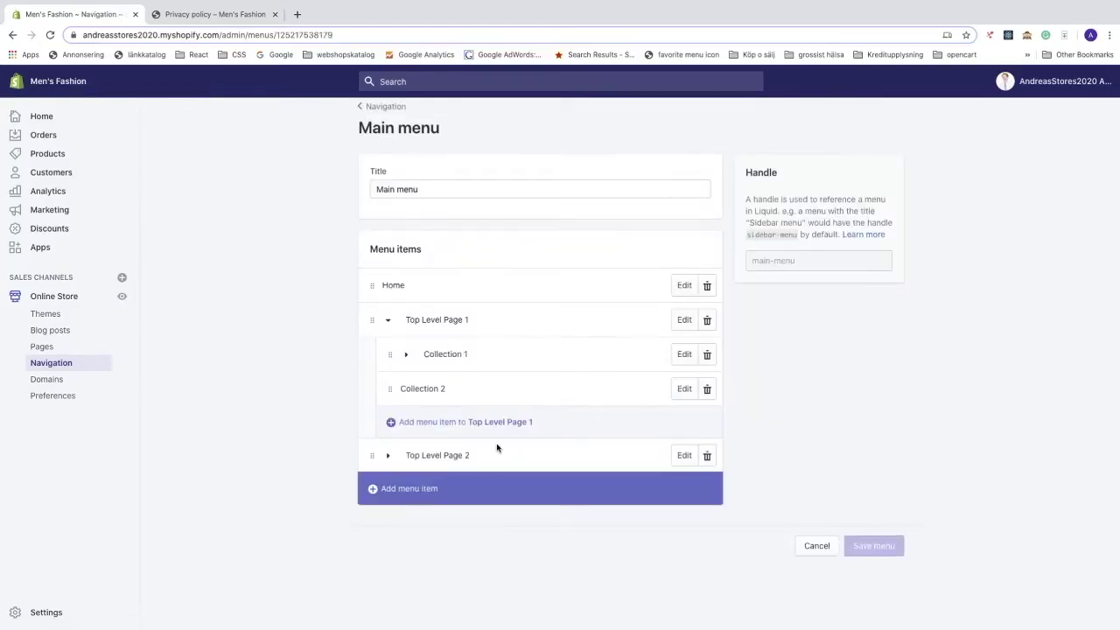
left_click(390, 456)
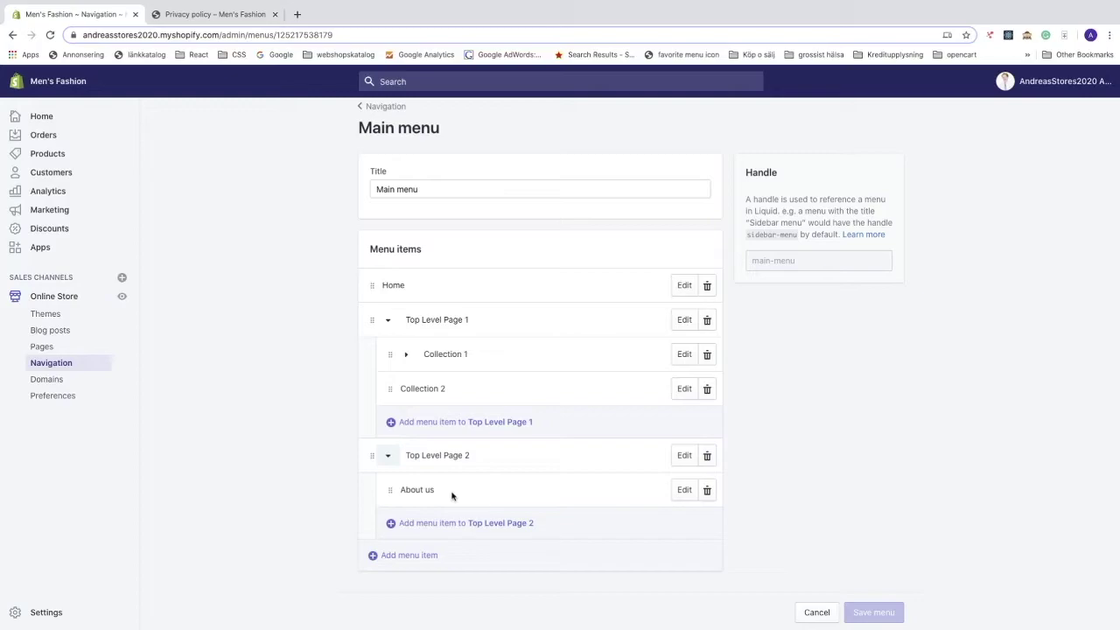
left_click(392, 523)
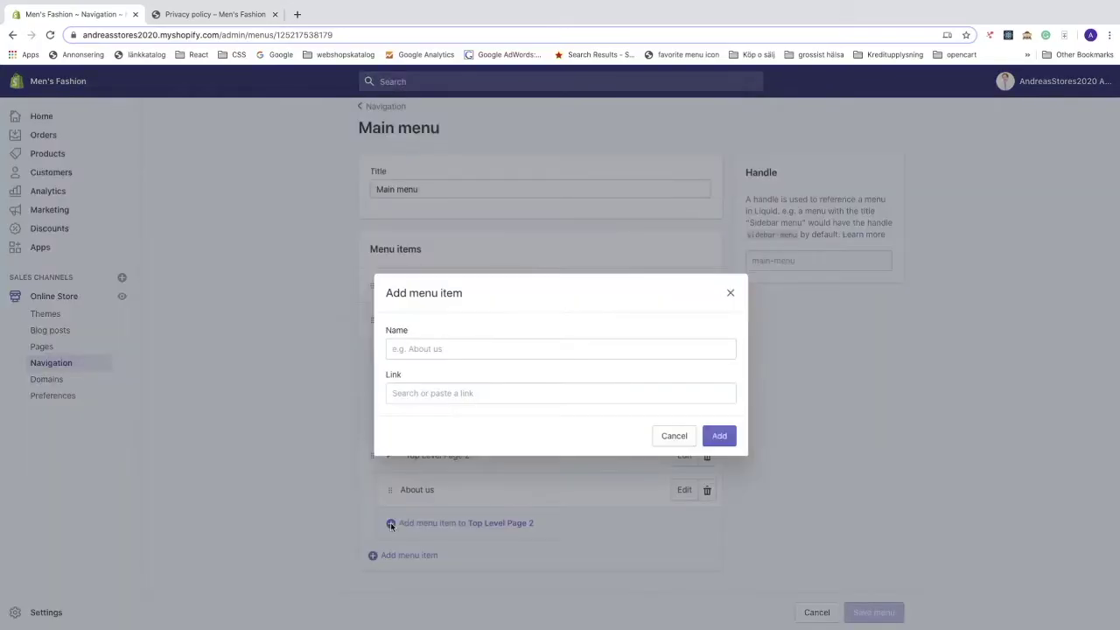
left_click(404, 393)
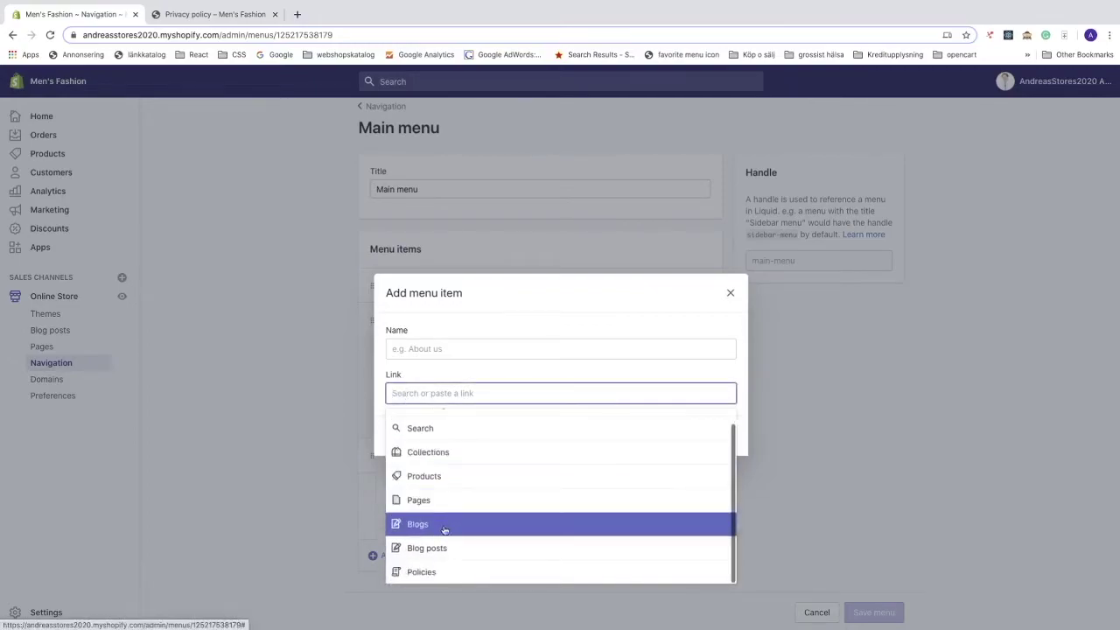
left_click(425, 572)
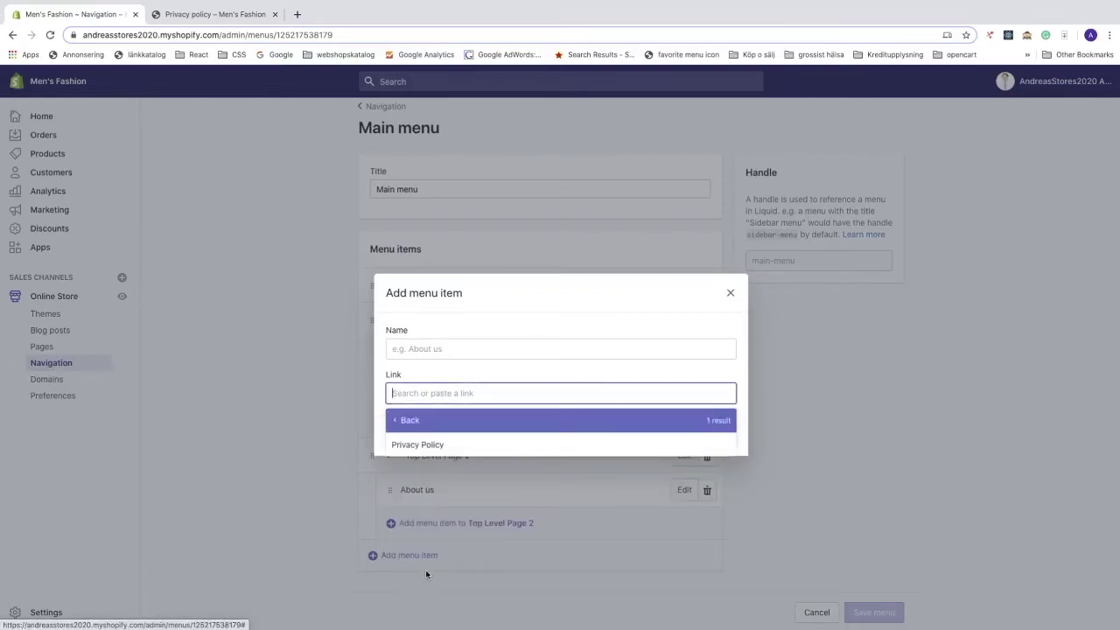
left_click(420, 444)
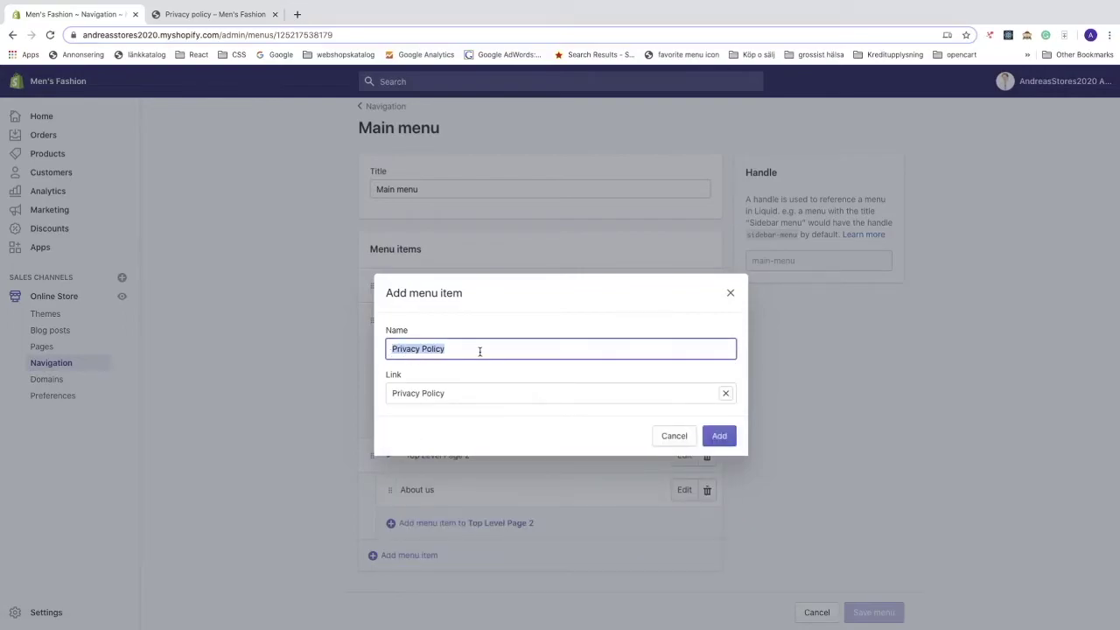
left_click(718, 437)
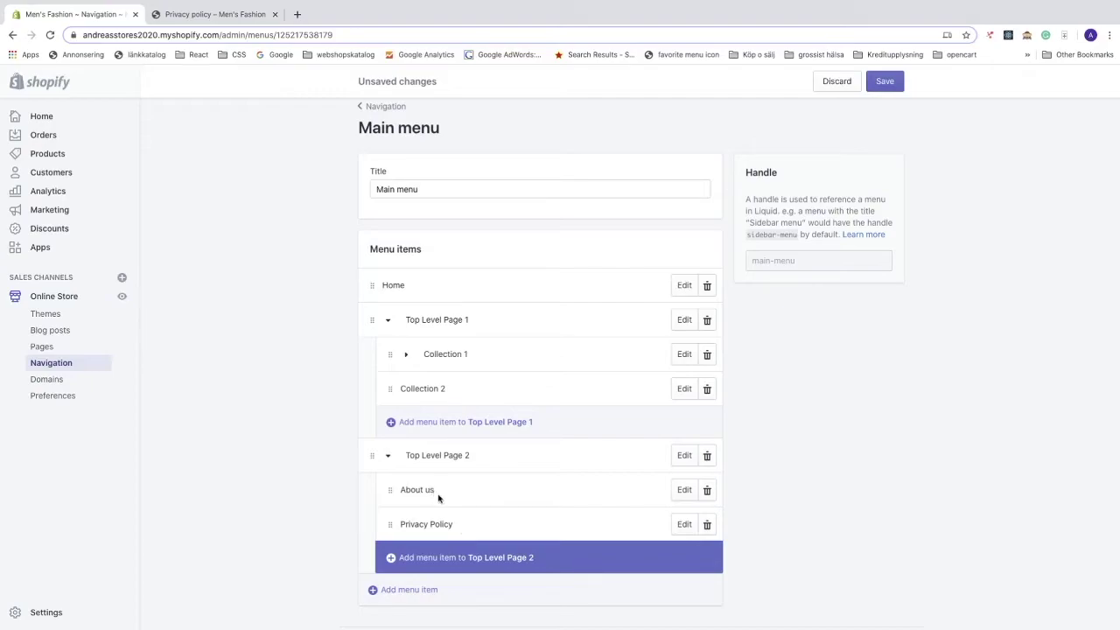
left_click(884, 83)
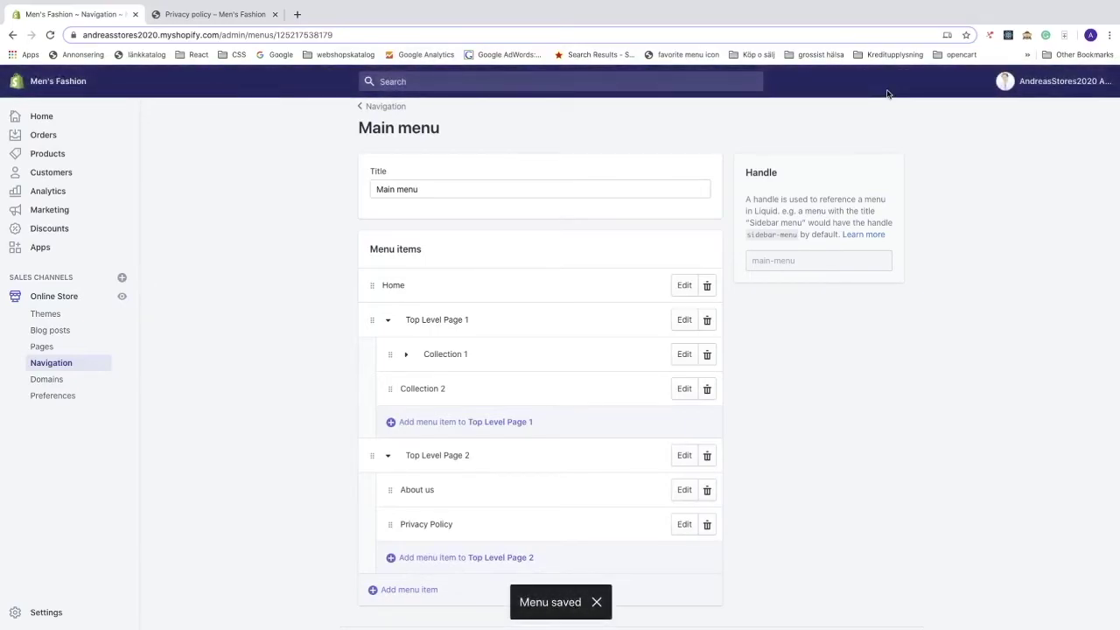
Step: Reload the storefront and open Privacy Policy from Top Level Page 2, then check the footer link
left_click(211, 23)
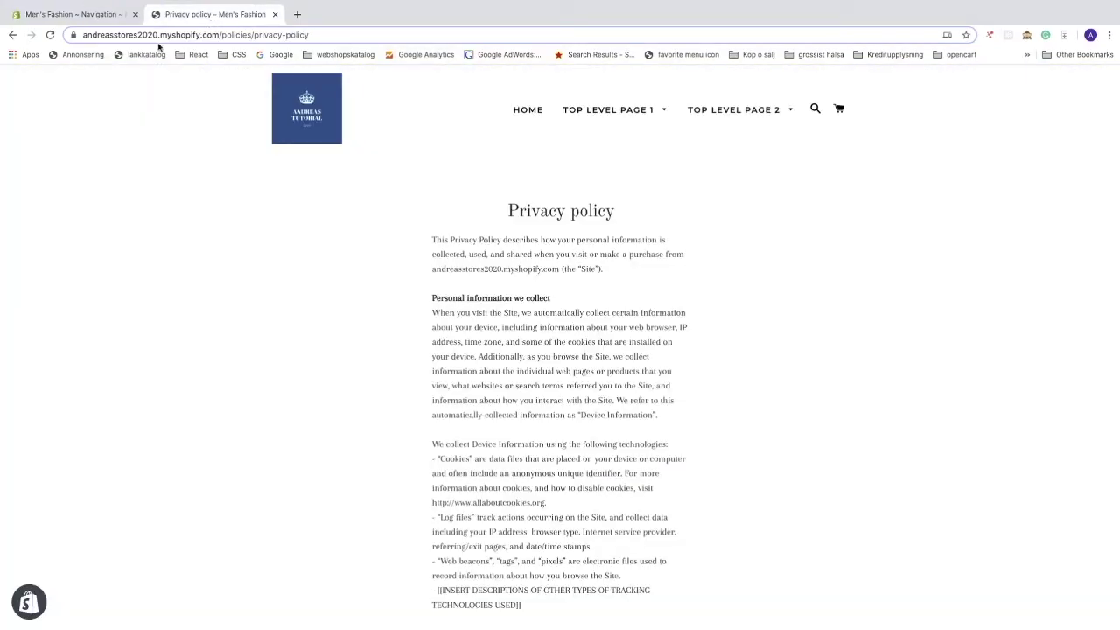
left_click(52, 36)
mouse_move(715, 114)
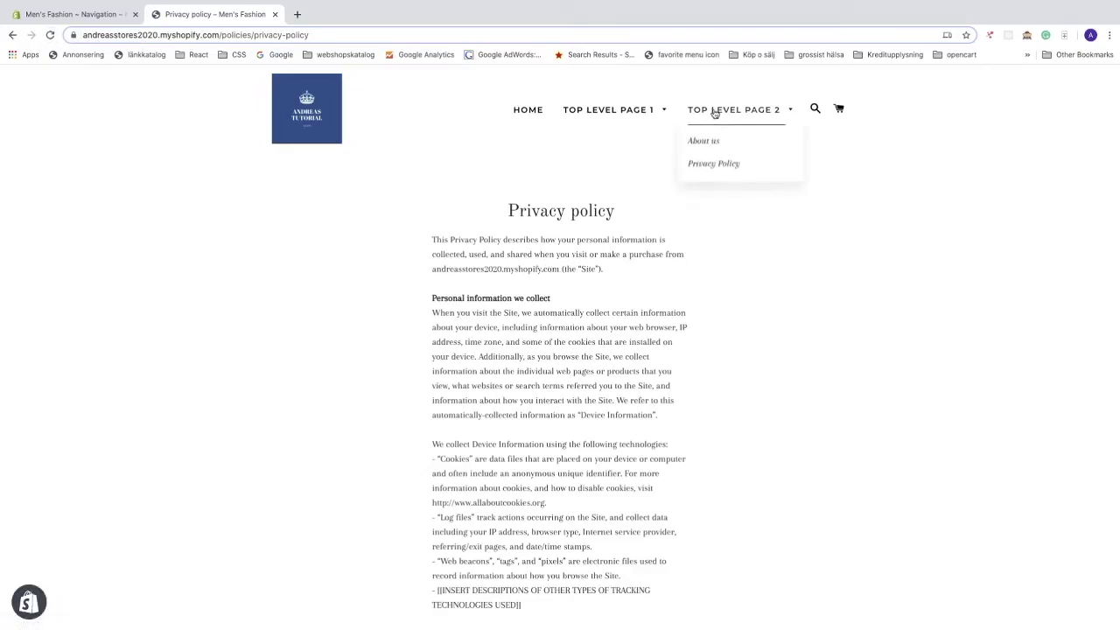
left_click(722, 167)
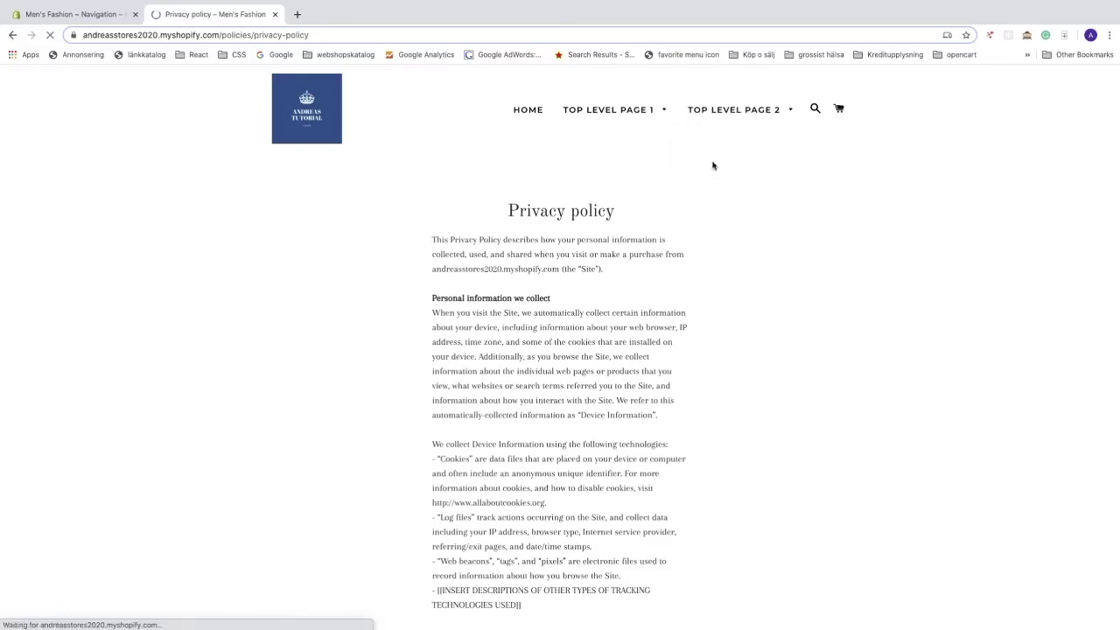
scroll(521, 210, "down", 20)
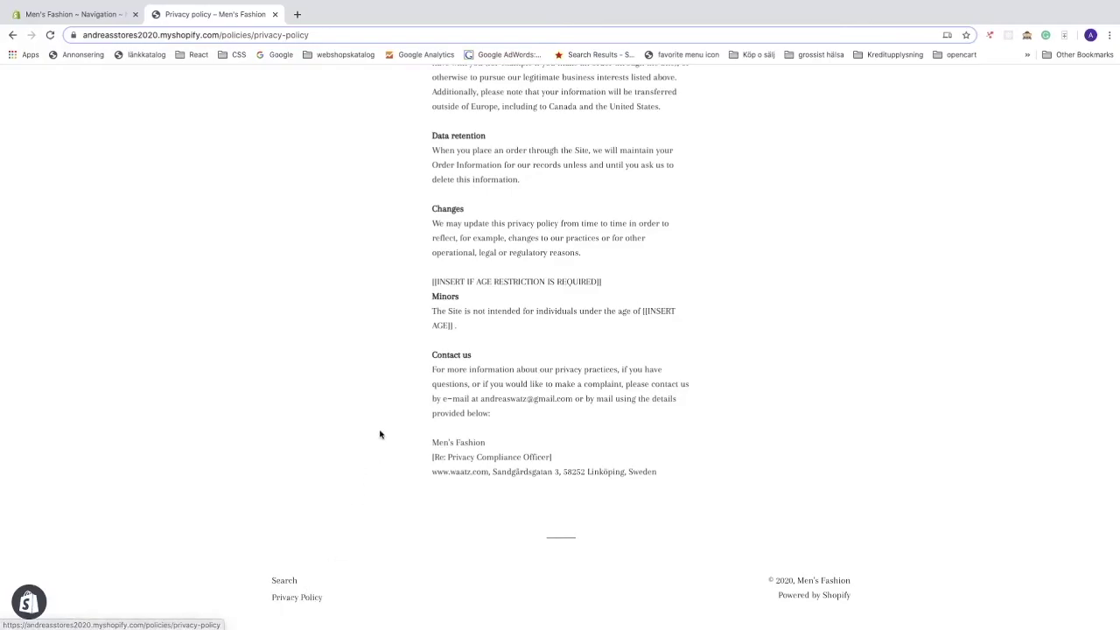
scroll(379, 435, "up", 20)
scroll(380, 435, "up", 1)
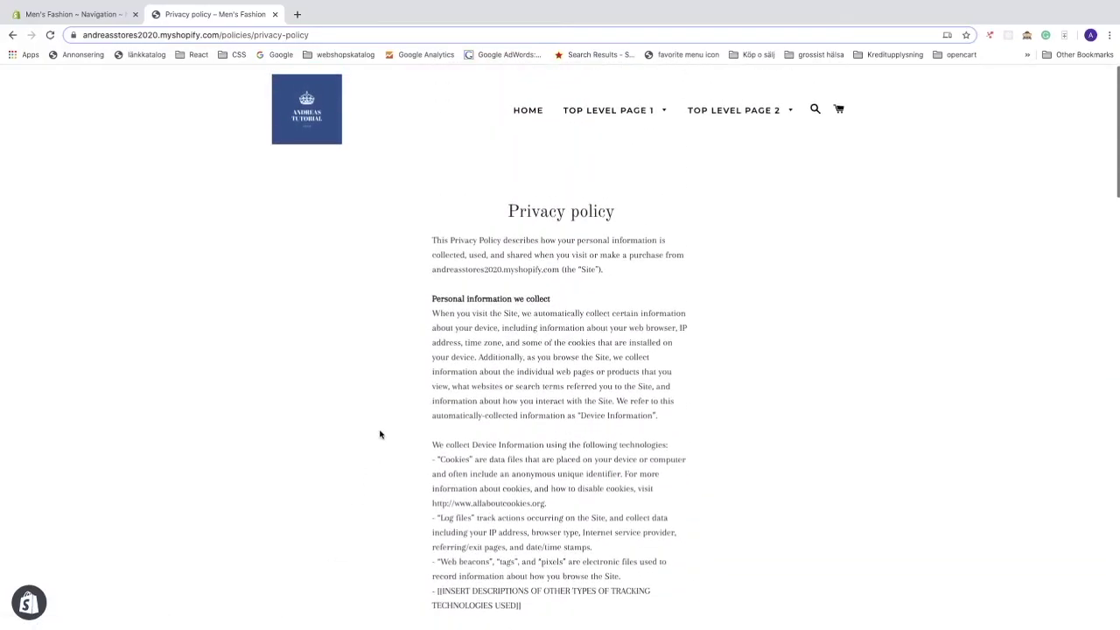